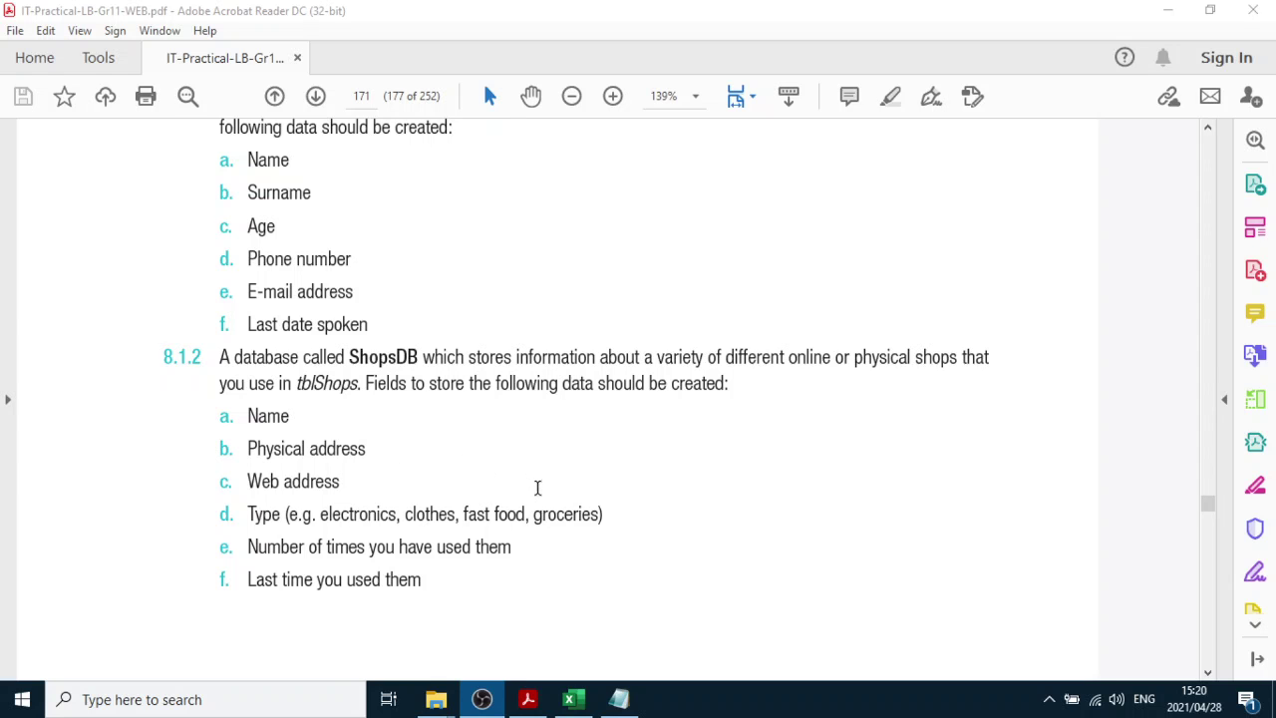
Read the Activity 8.1 instructions in the PDF, focusing on the ShopsDB database and its required fields in exercise 8.1.2
scroll(533, 483, "up", 3)
scroll(520, 458, "up", 10)
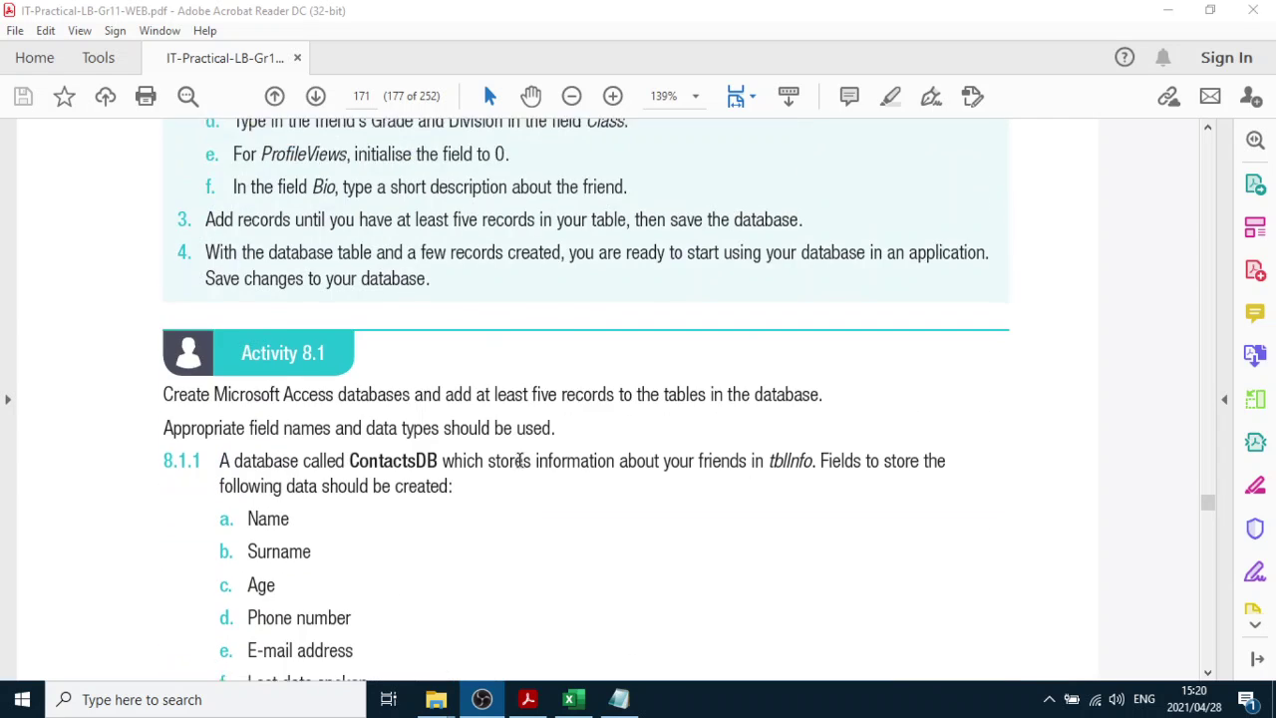
scroll(515, 449, "down", 7)
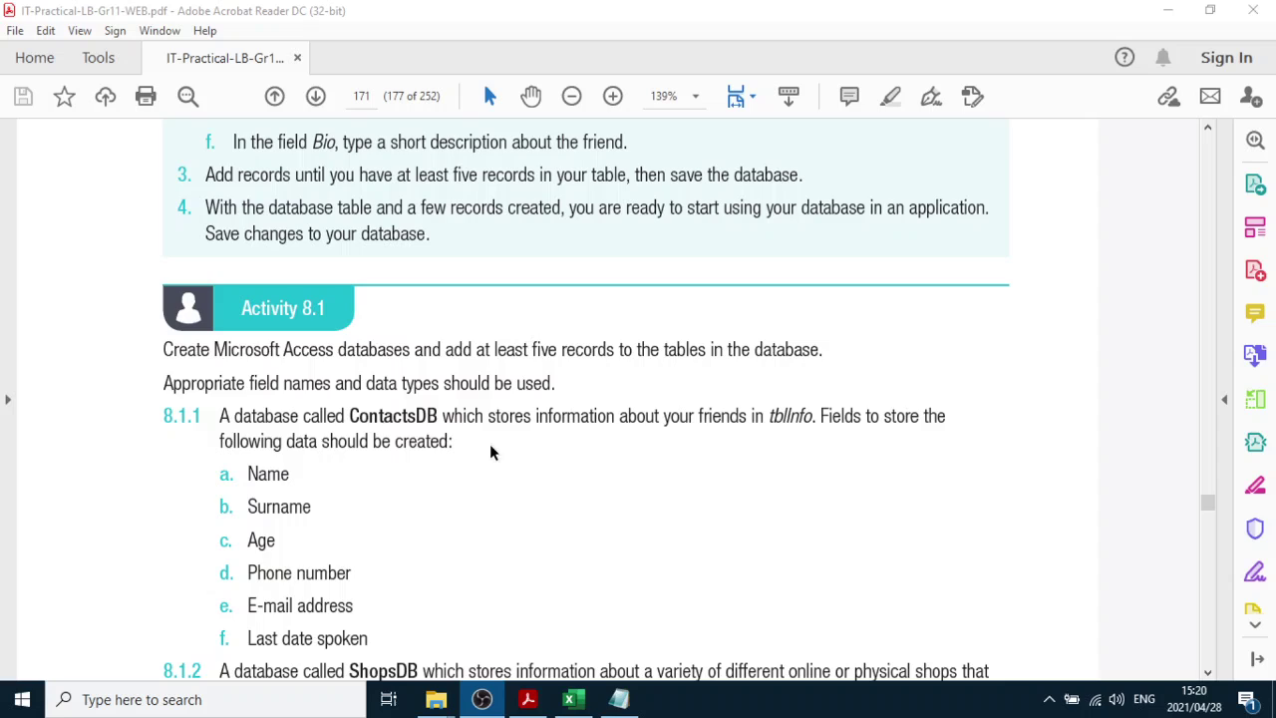
scroll(454, 419, "down", 3)
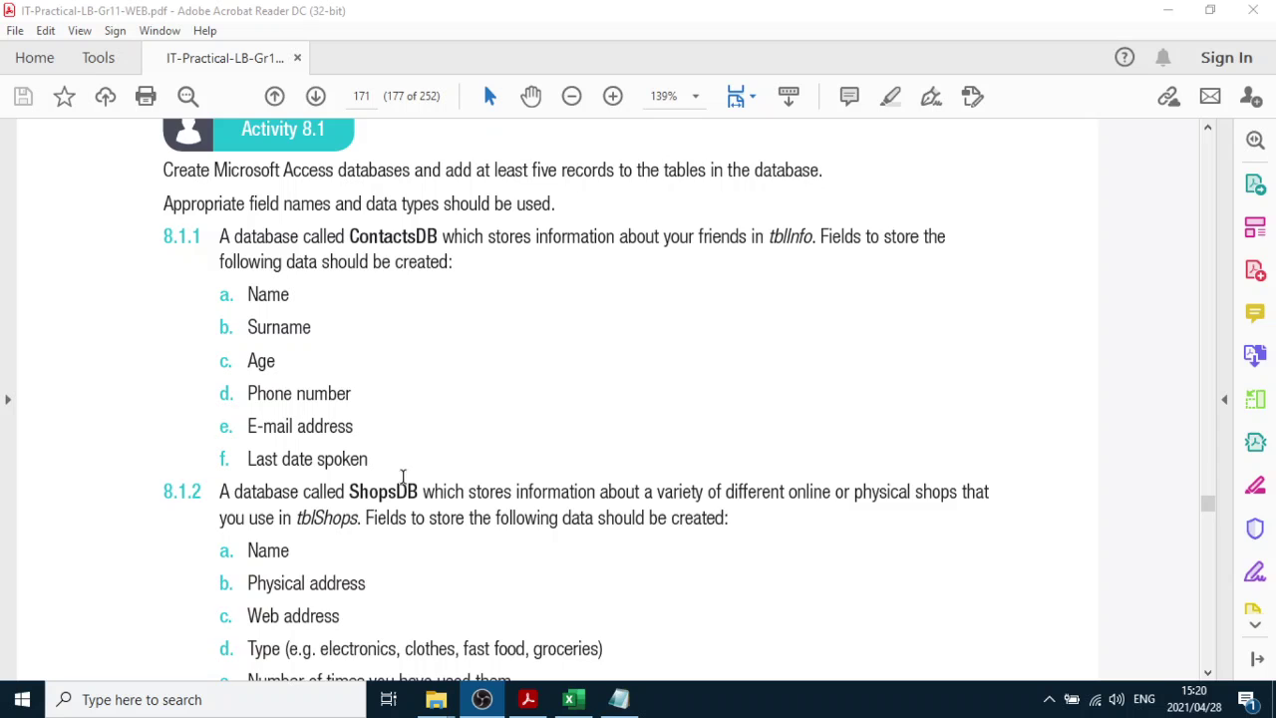
scroll(403, 476, "down", 2)
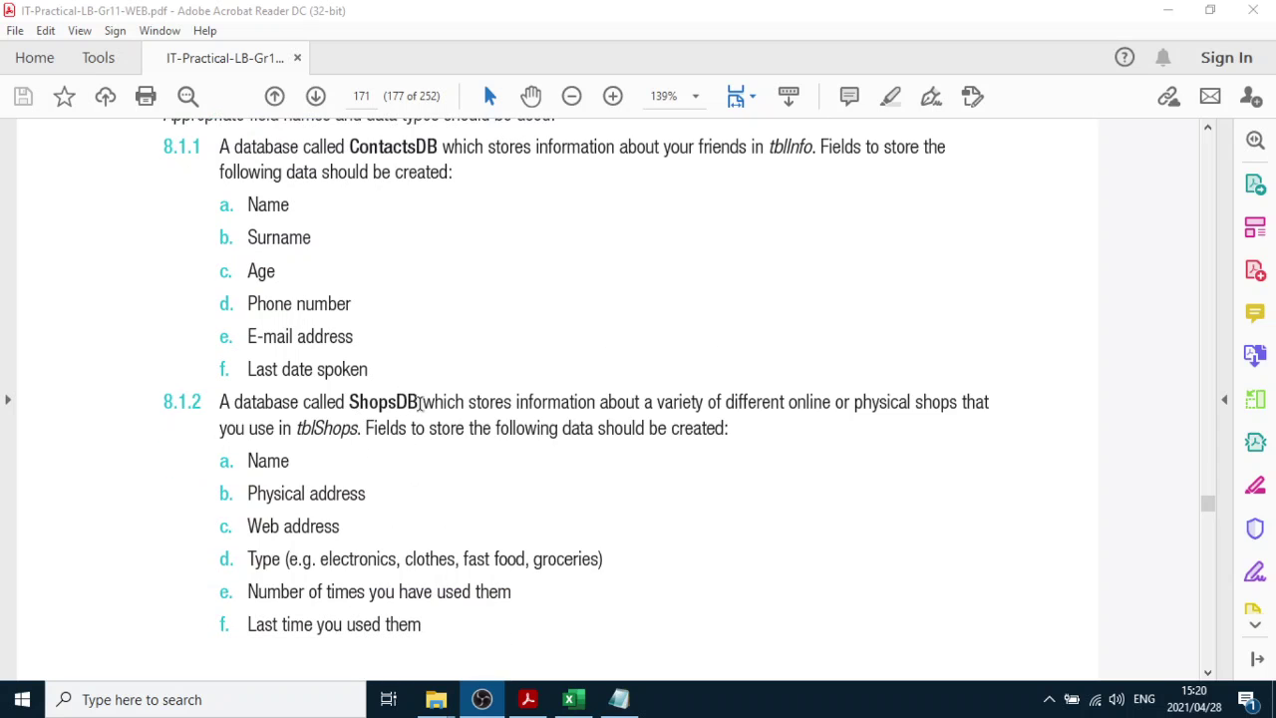
scroll(414, 412, "down", 6)
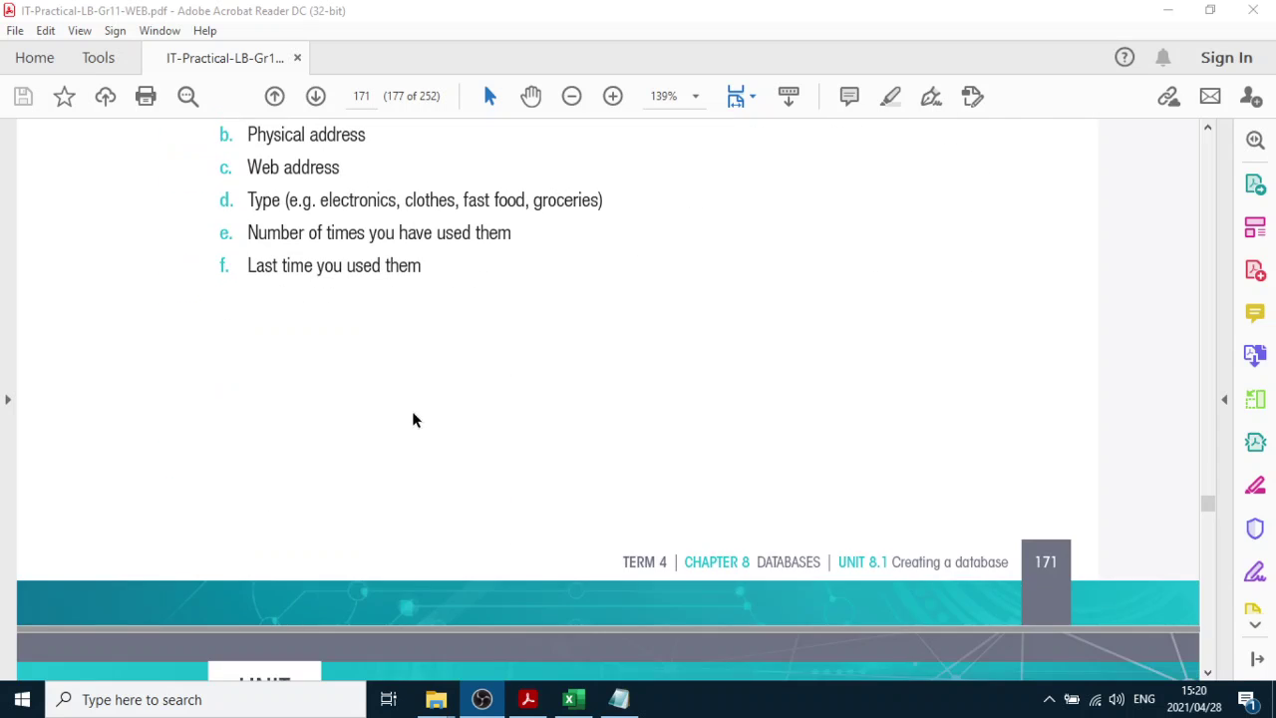
scroll(414, 417, "up", 4)
scroll(413, 415, "down", 1)
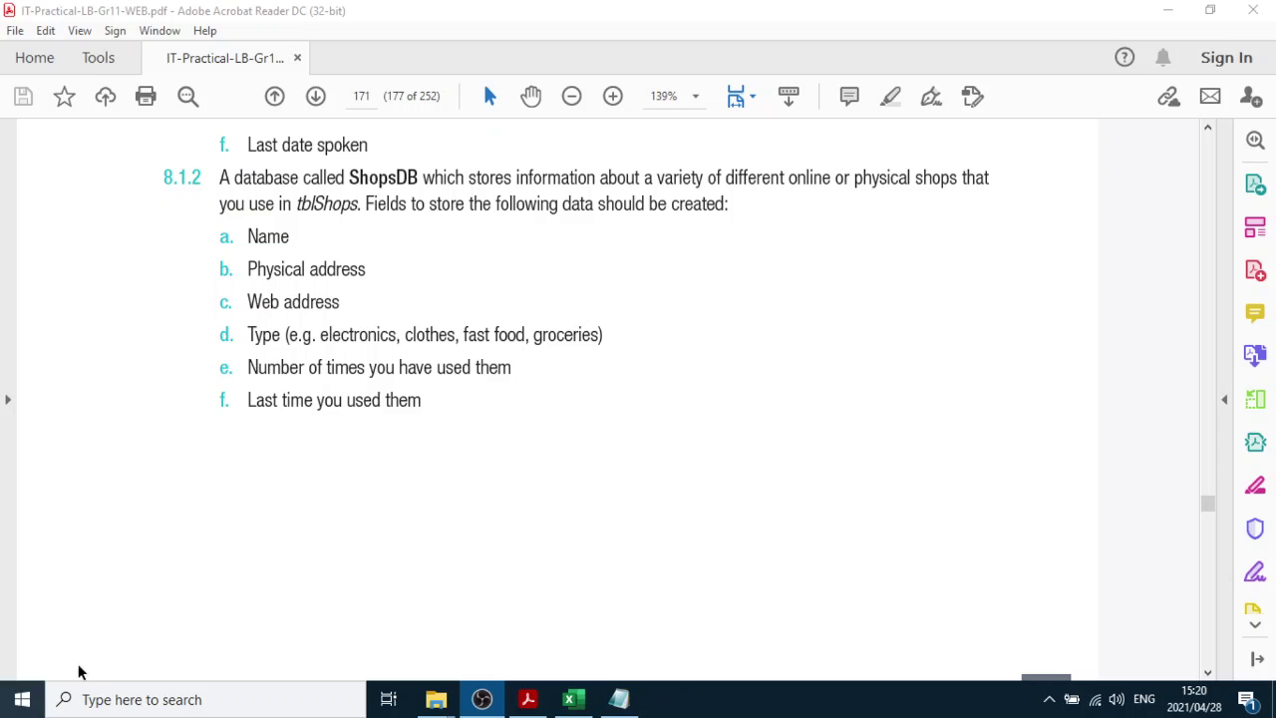
Launch Microsoft Access and start a new blank database
left_click(22, 705)
scroll(152, 548, "down", 3)
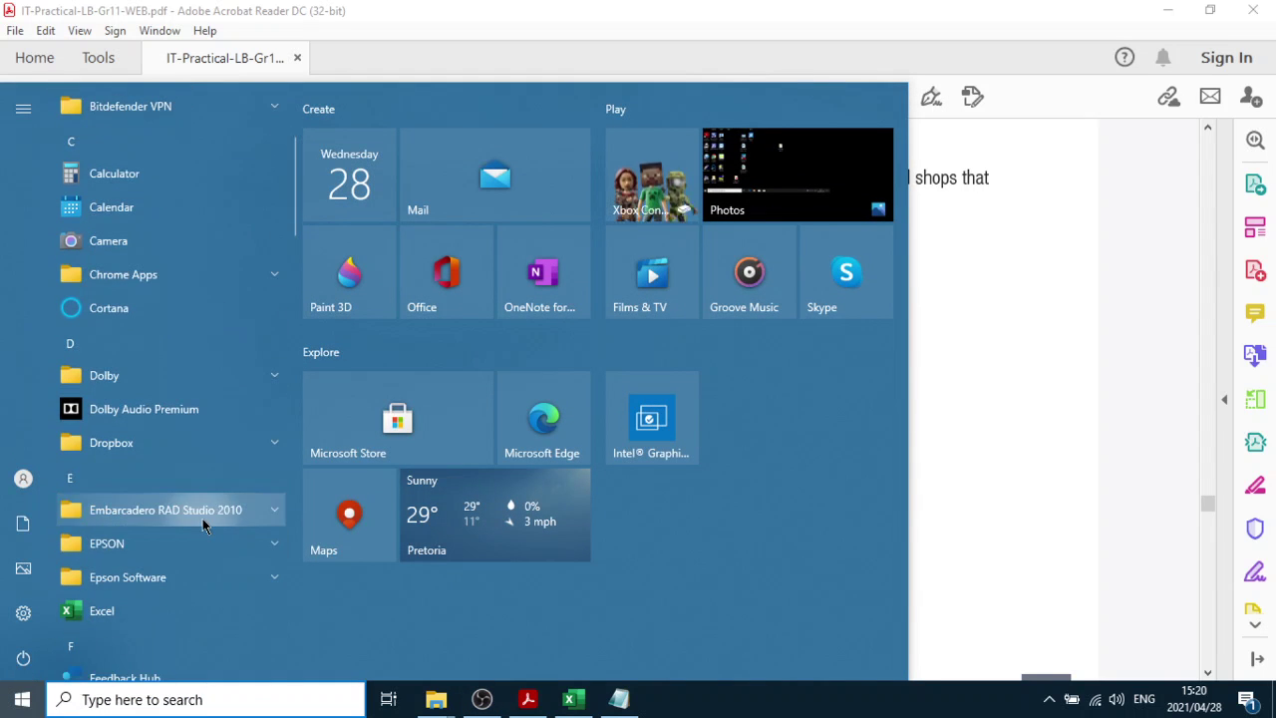
scroll(178, 525, "up", 3)
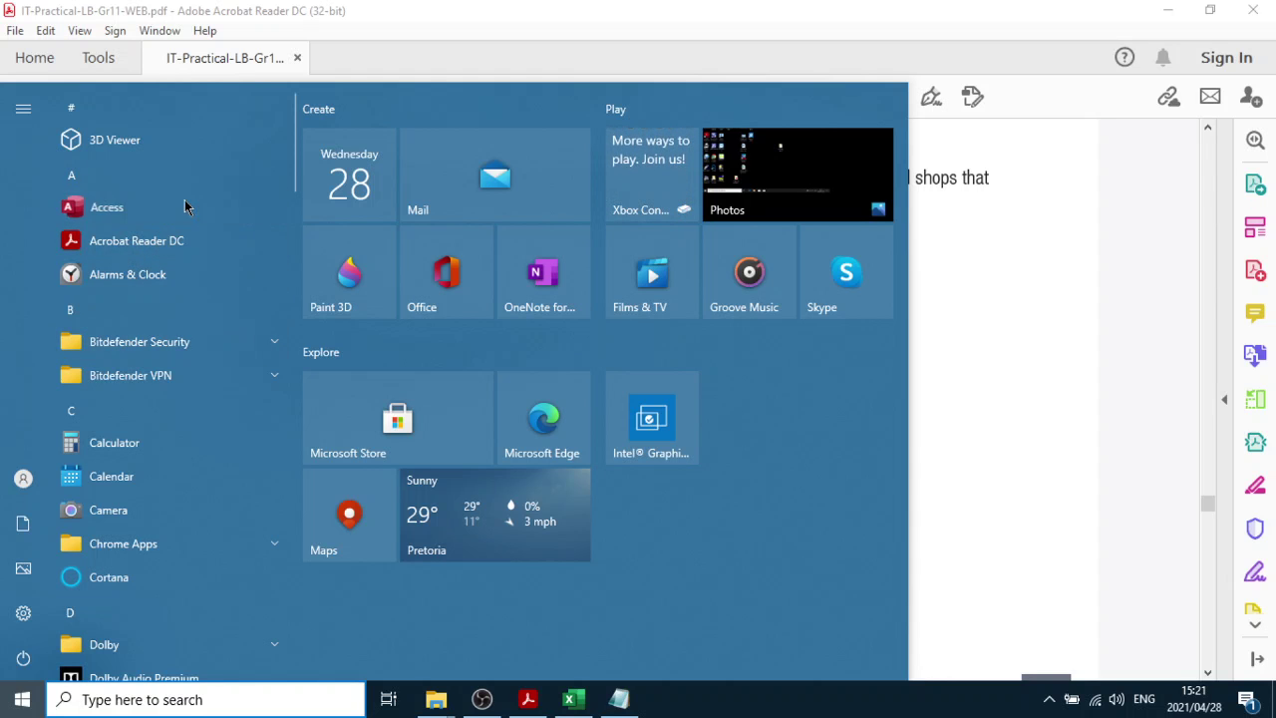
left_click(107, 207)
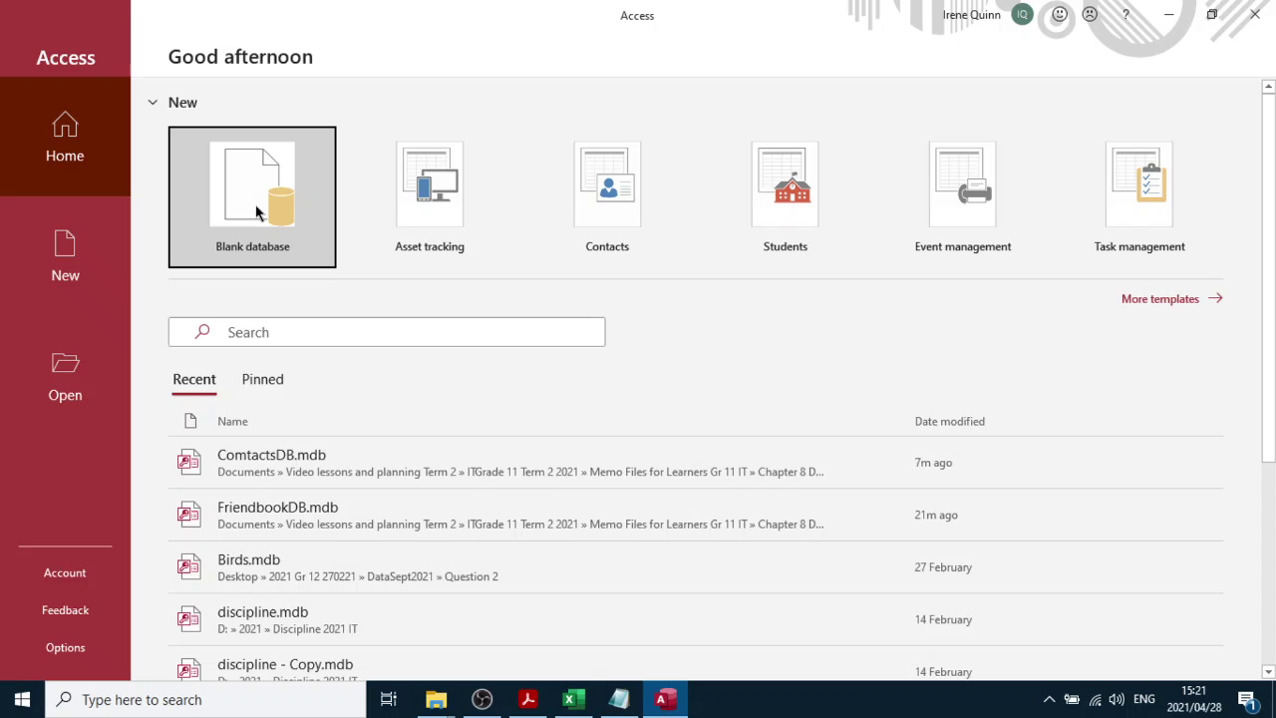
left_click(256, 213)
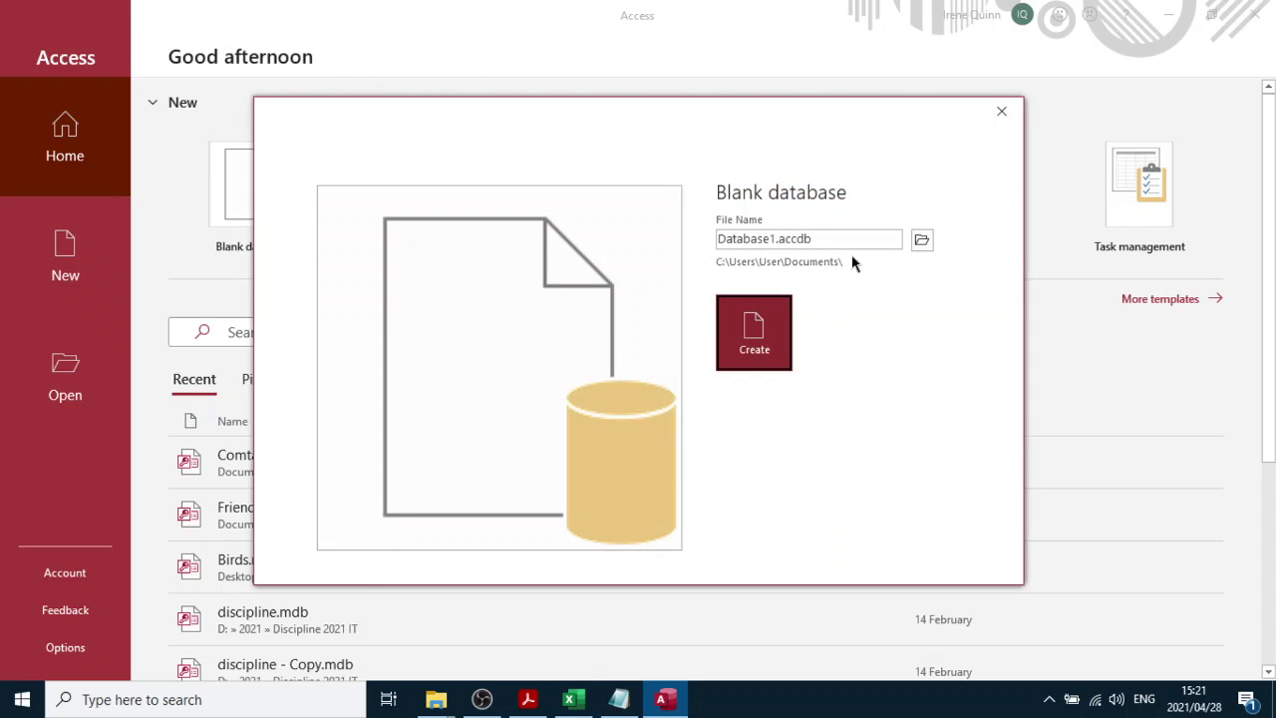
Choose Documents > Video lessons and planning Term 2 > ITGrade 11 Term 2 2021 > Chapter 8 Data as the new database's save location
left_click(922, 243)
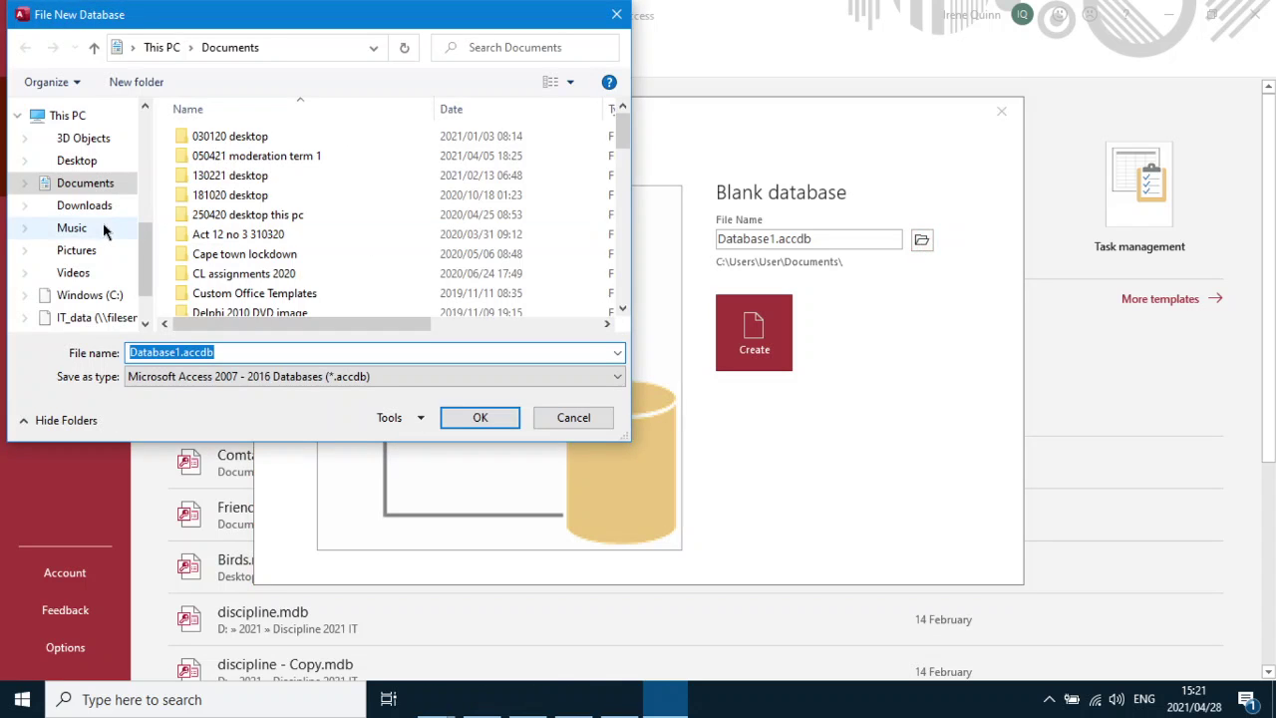
left_click(103, 187)
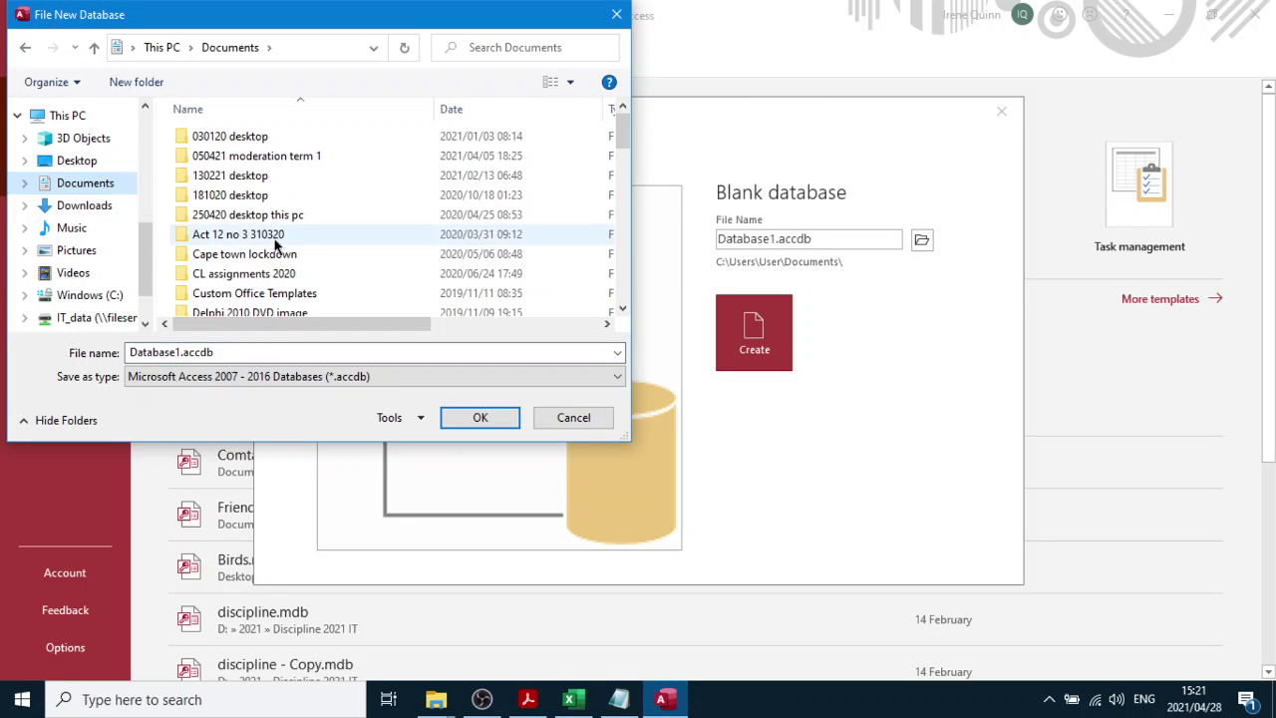
scroll(277, 249, "down", 7)
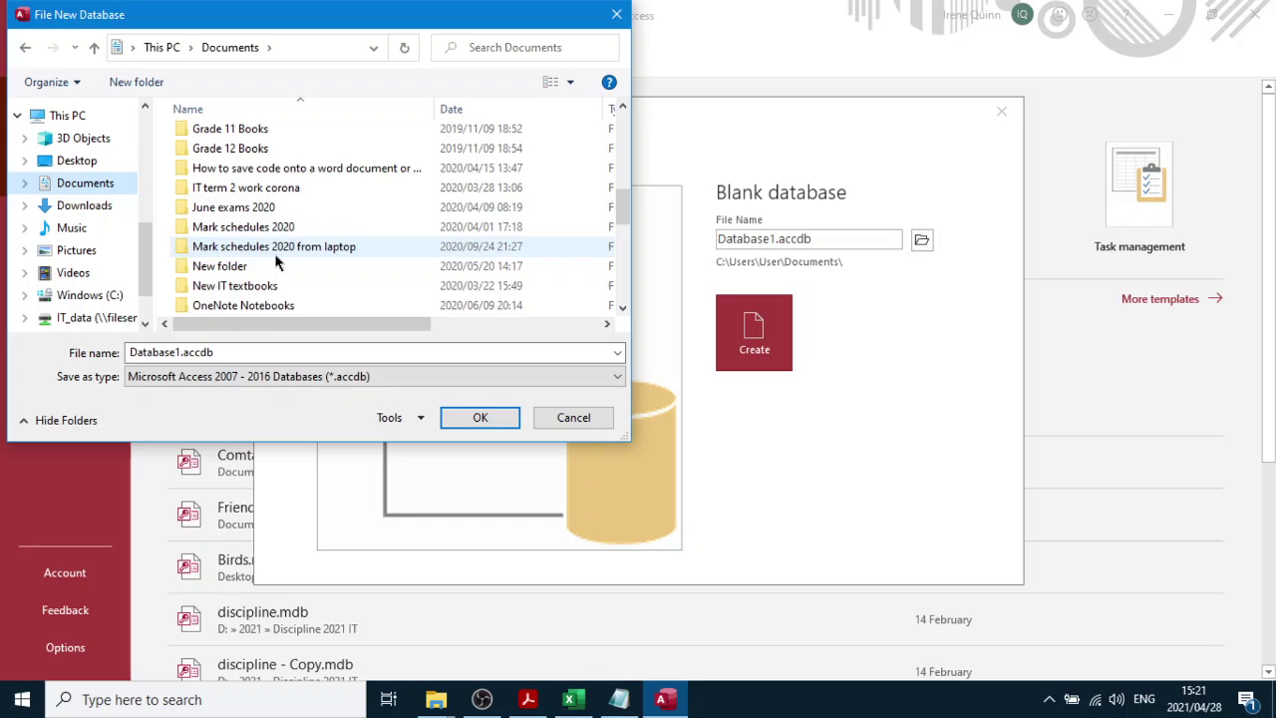
scroll(277, 261, "down", 4)
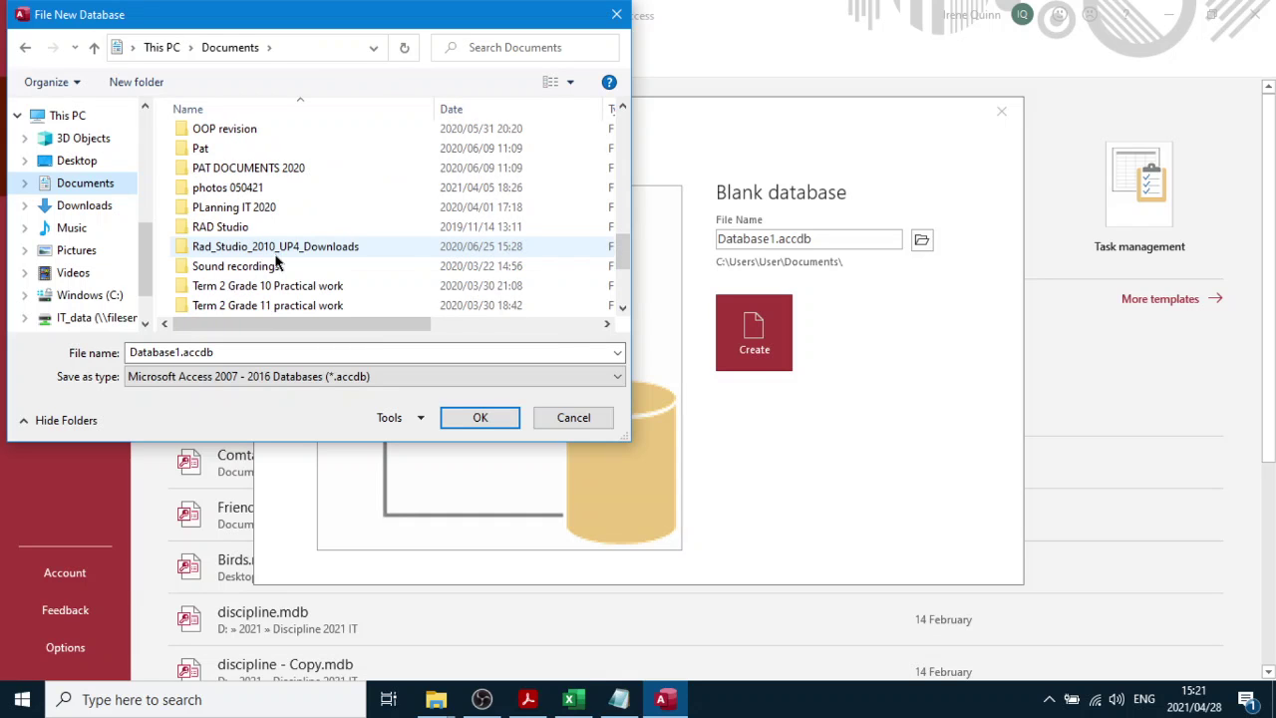
scroll(279, 261, "down", 2)
left_click(280, 266)
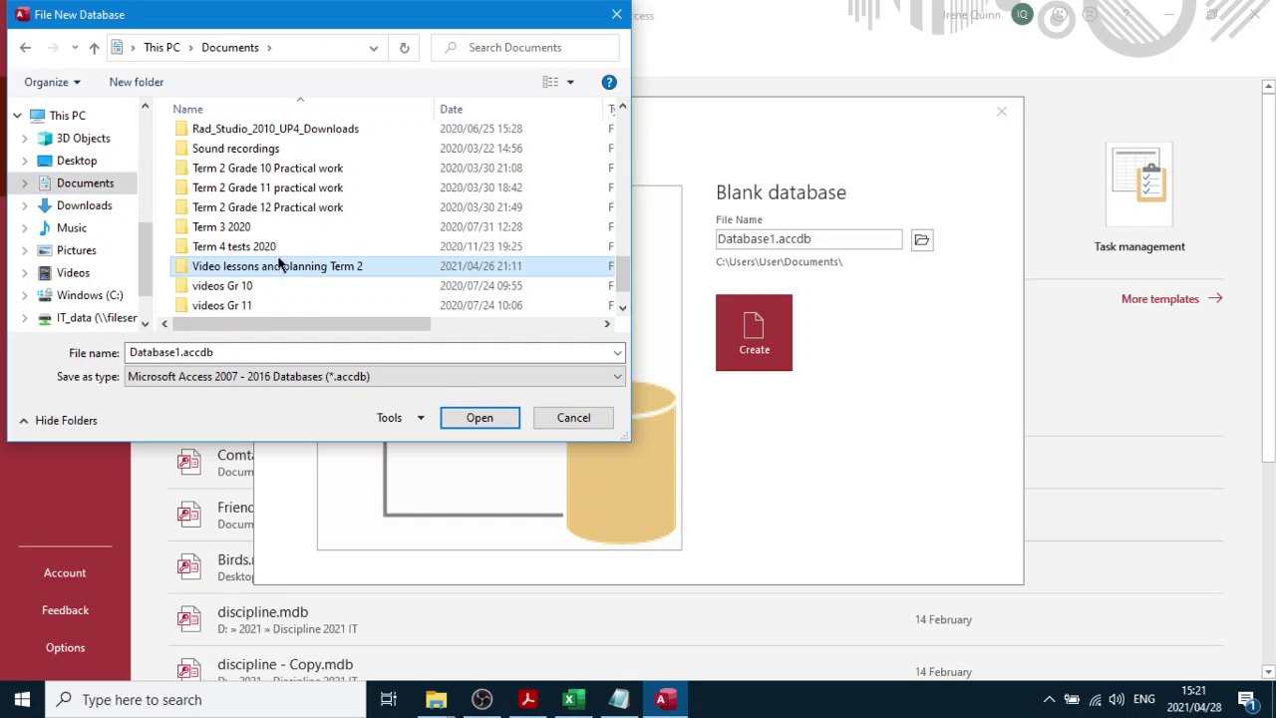
double_click(279, 265)
double_click(293, 157)
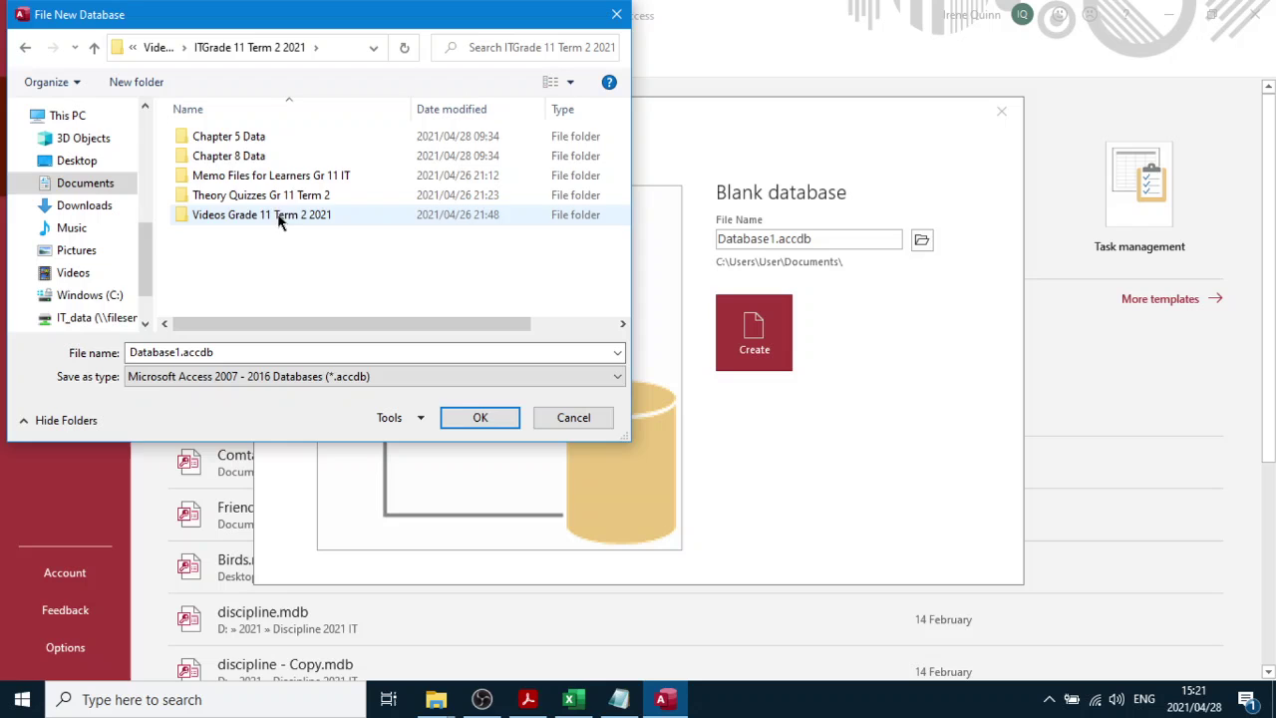
double_click(262, 159)
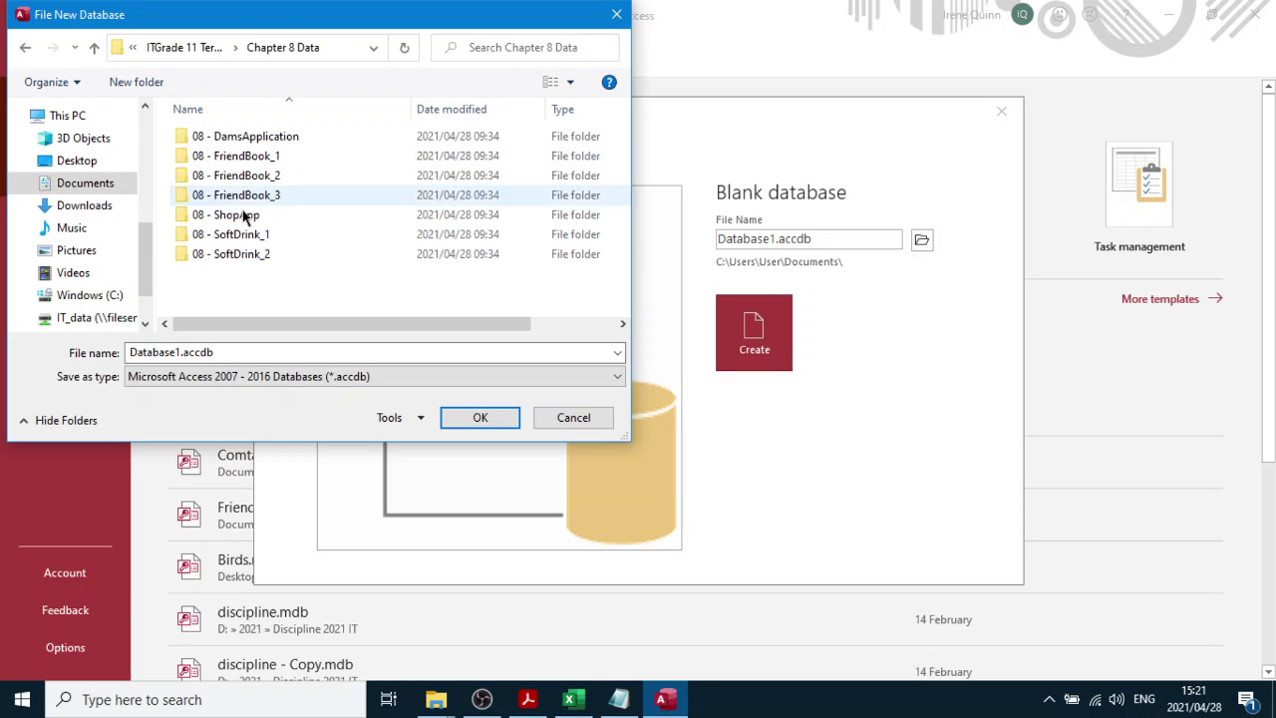
Check the database name in the Acrobat Reader exercise, then return to Access and set the file type to Microsoft Access Databases (2002-2003 format)(*.mdb)
left_click(533, 699)
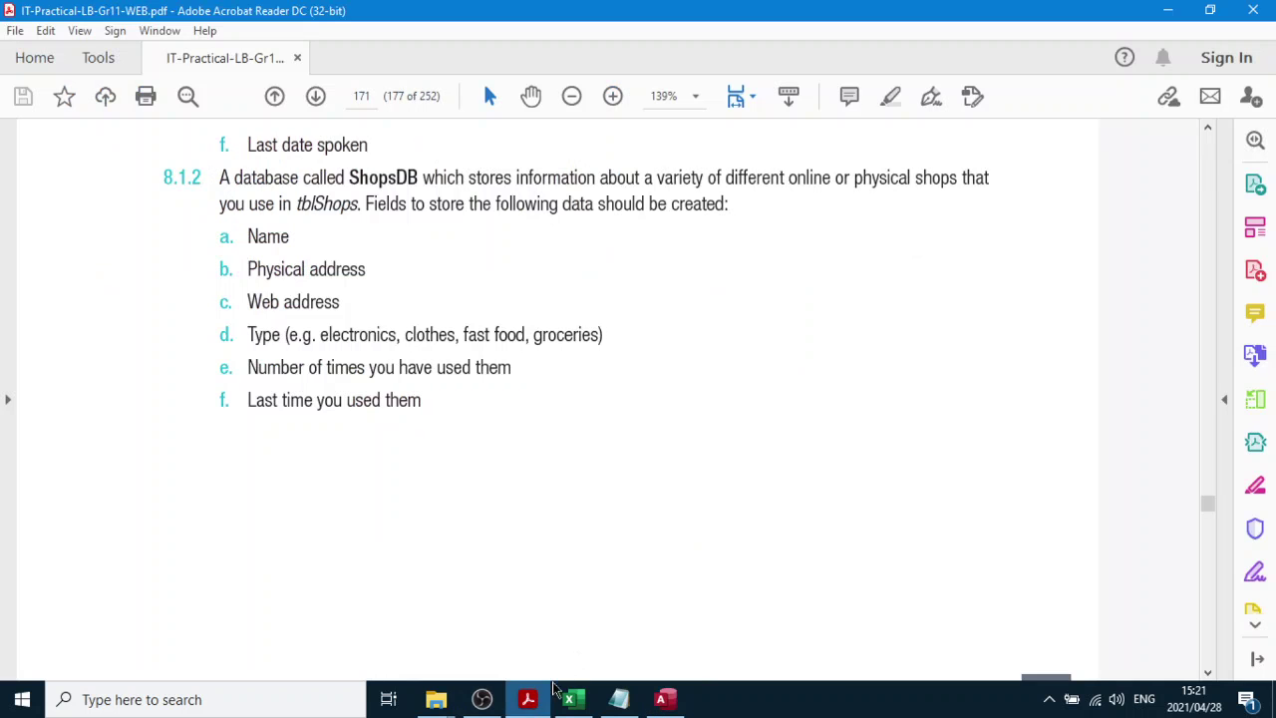
left_click(666, 701)
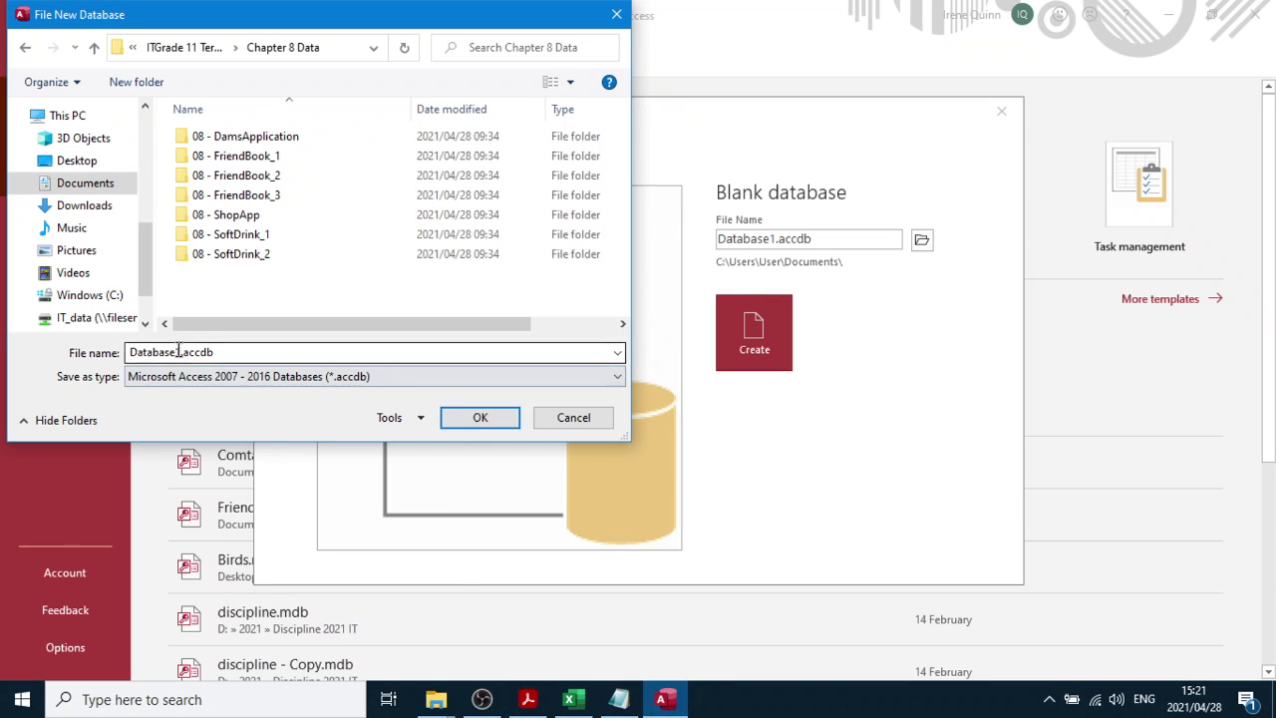
left_click(620, 376)
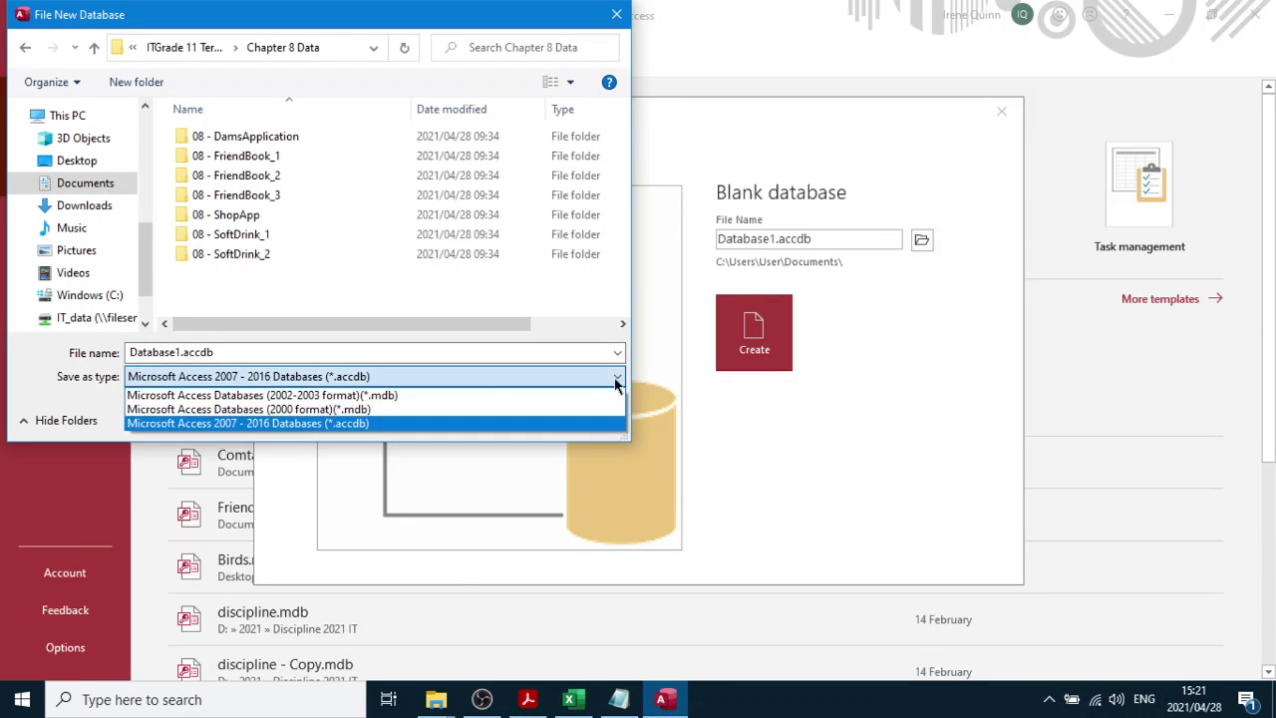
left_click(420, 396)
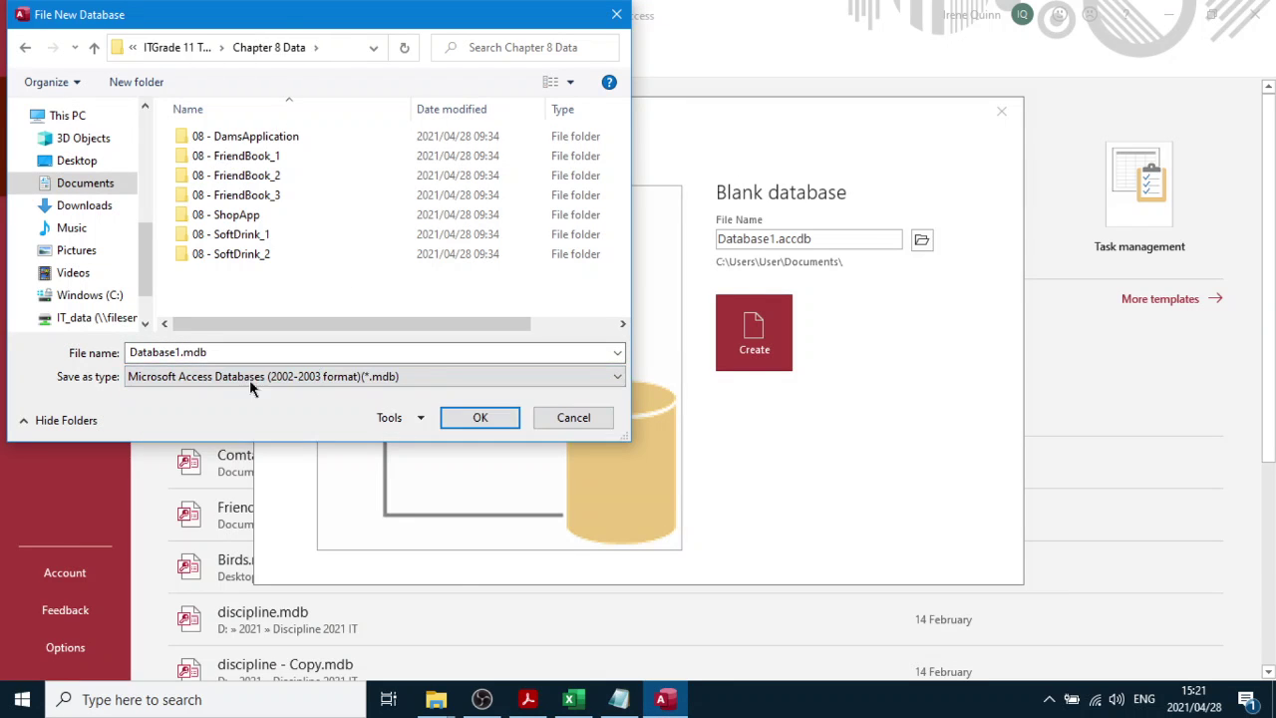
Name the database file ShopsDB.mdb and create the database
double_click(173, 351)
left_click_drag(179, 352, 118, 355)
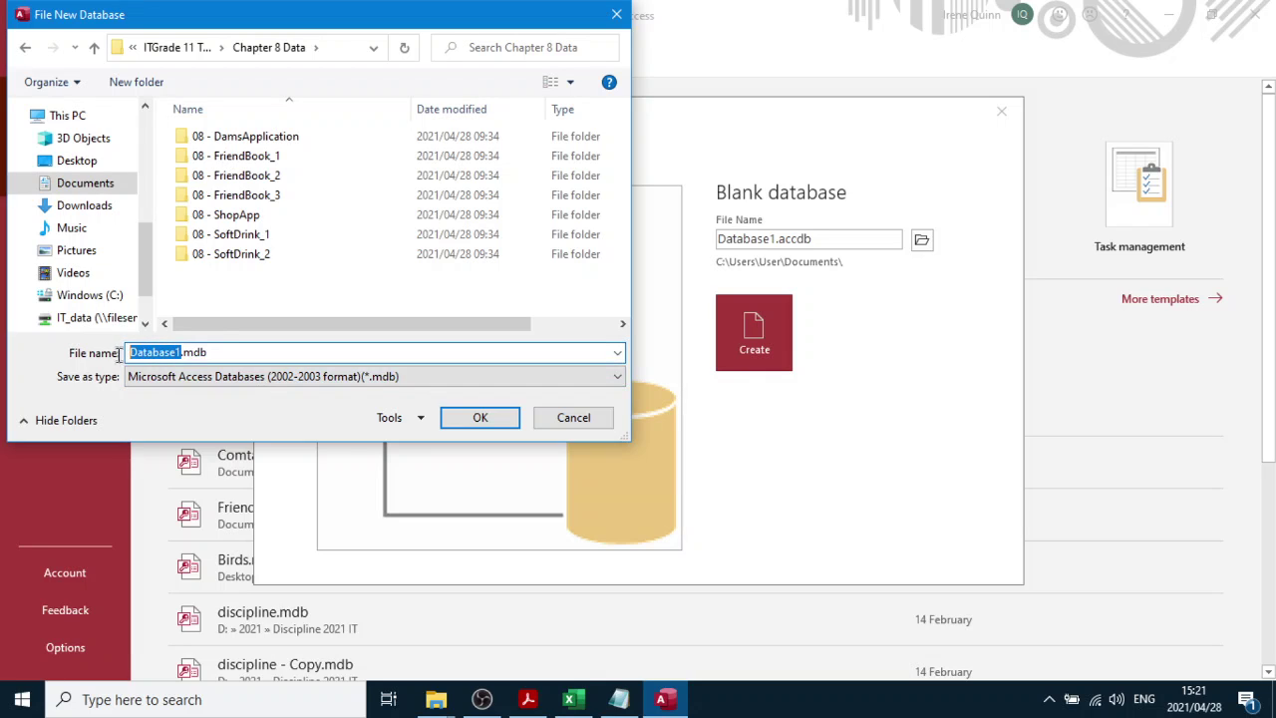
type("Shop")
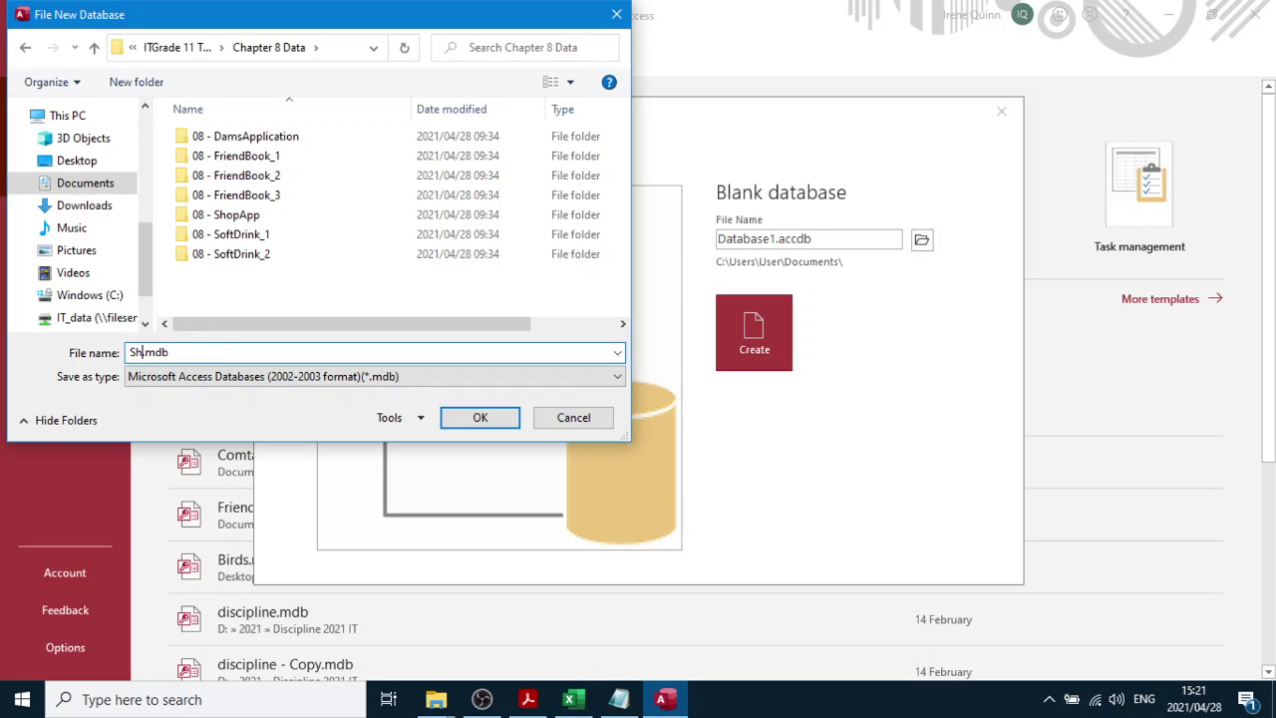
type("sDB")
left_click(488, 418)
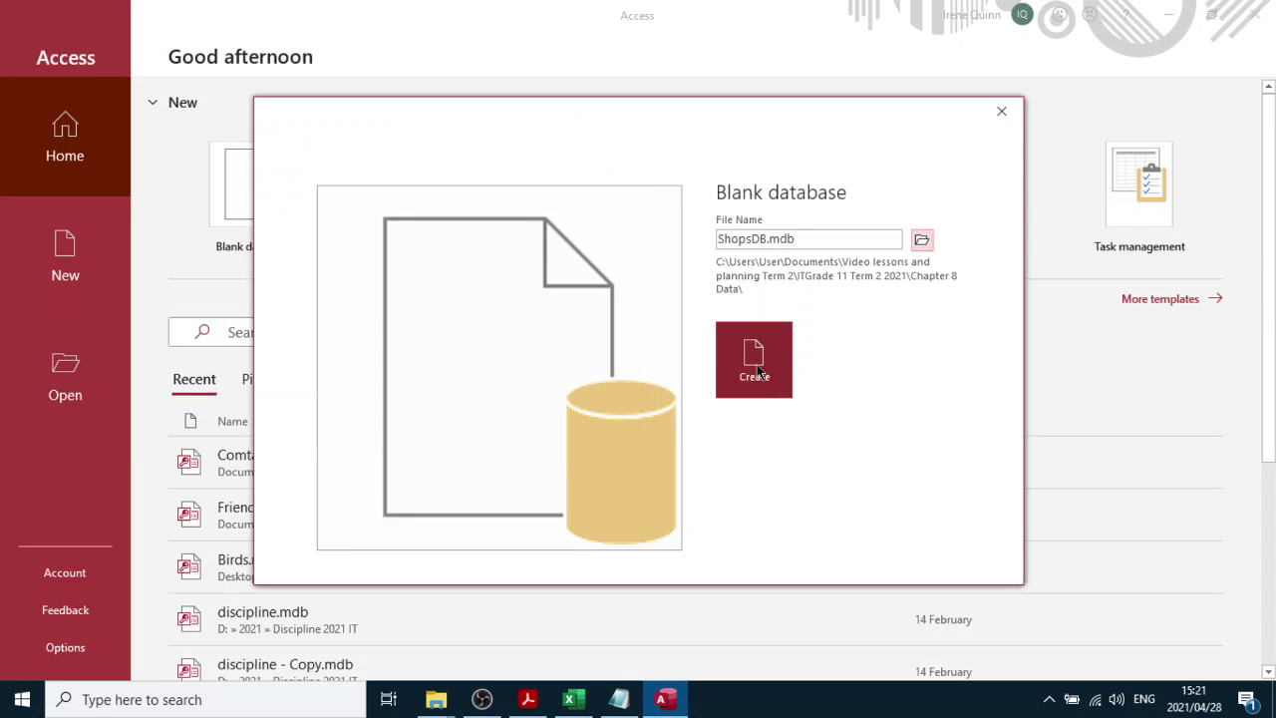
left_click(756, 369)
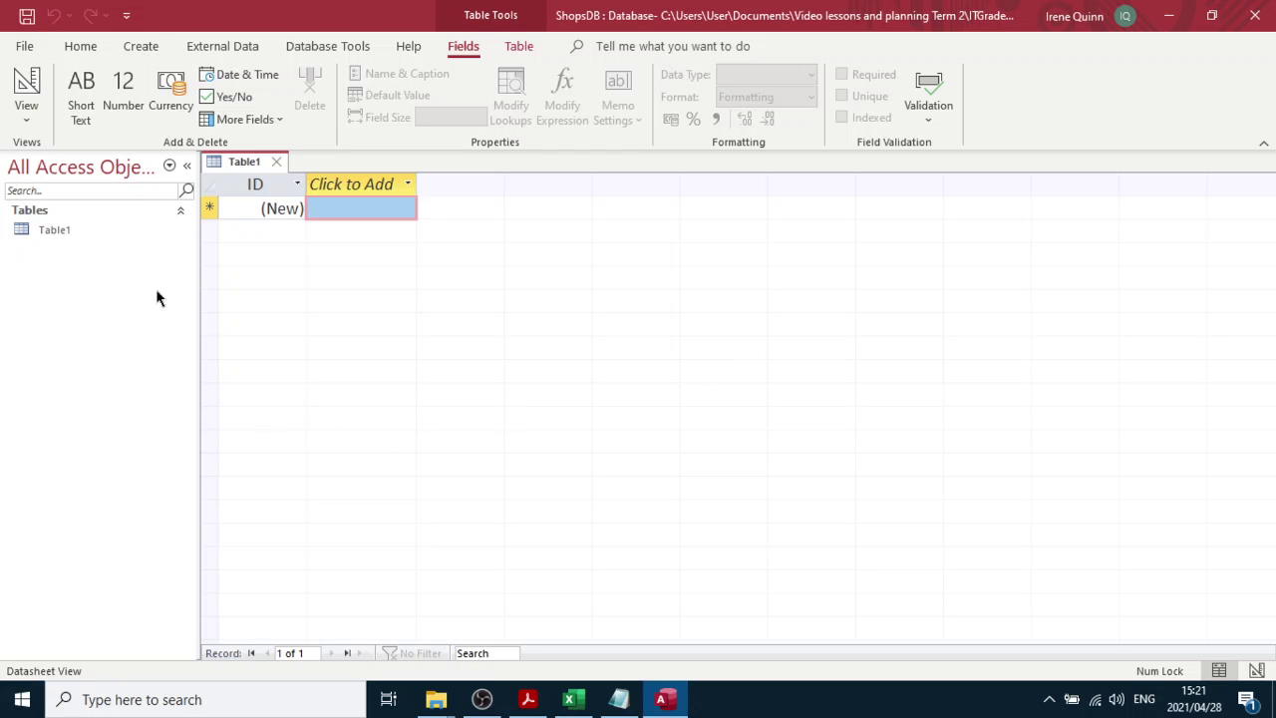
Switch the new table to Design View and save it as tblShops, checking the table name in the Acrobat Reader exercise
left_click(36, 123)
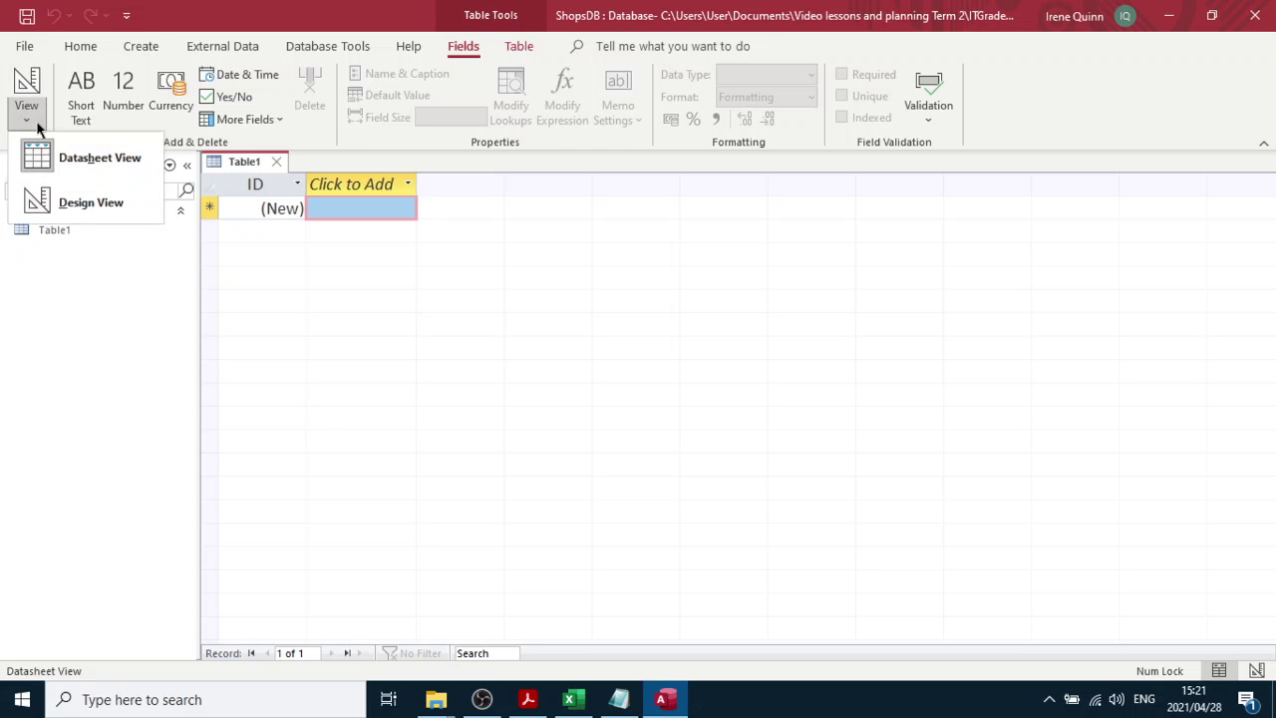
left_click(69, 201)
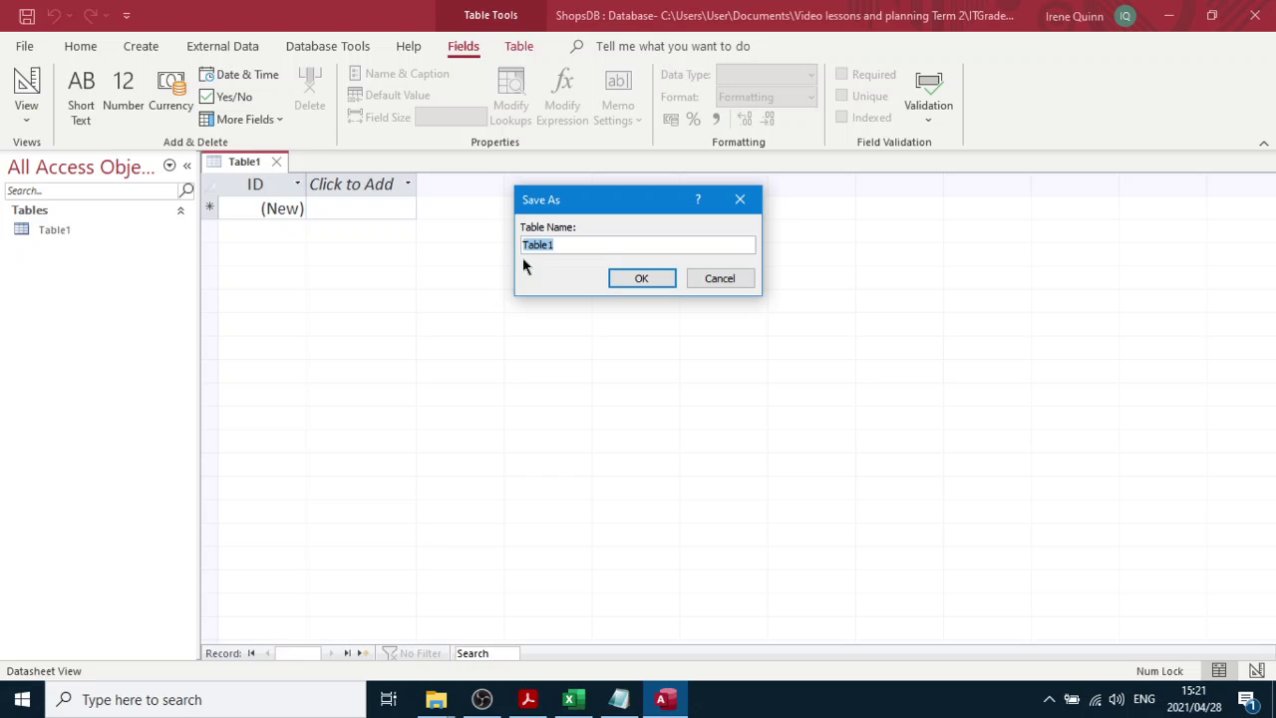
left_click(528, 700)
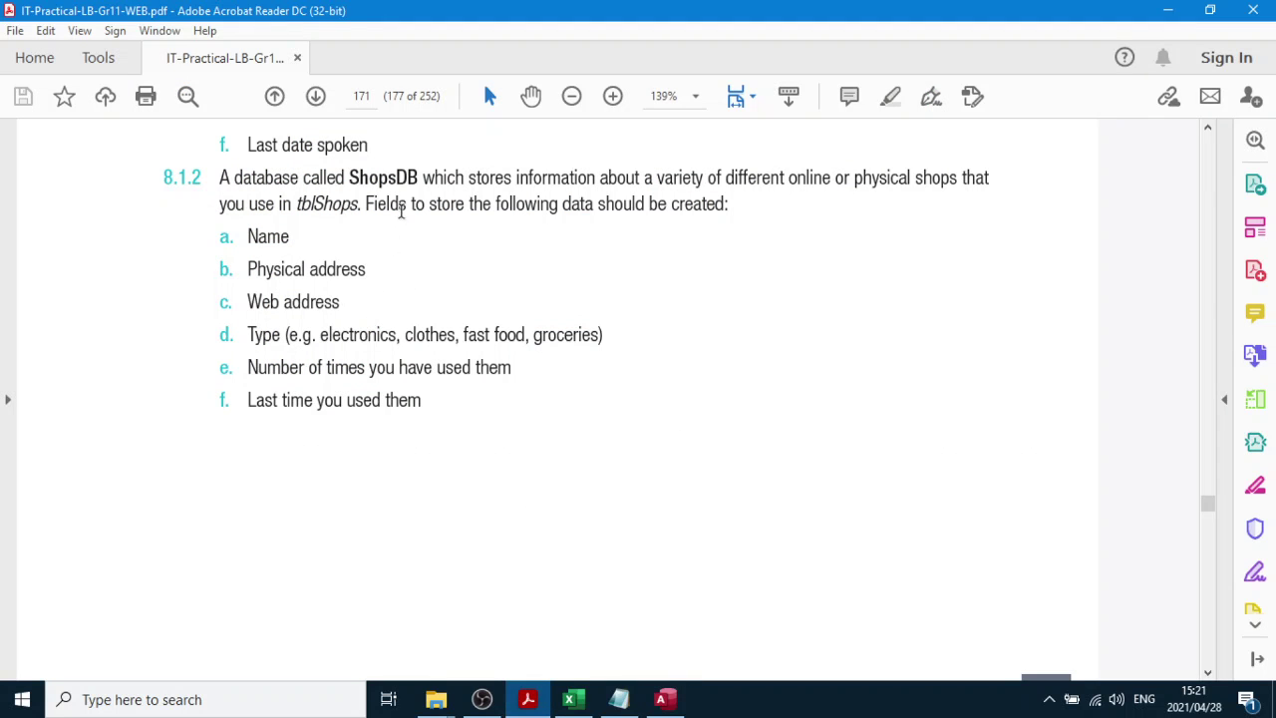
left_click(662, 698)
type("tbls")
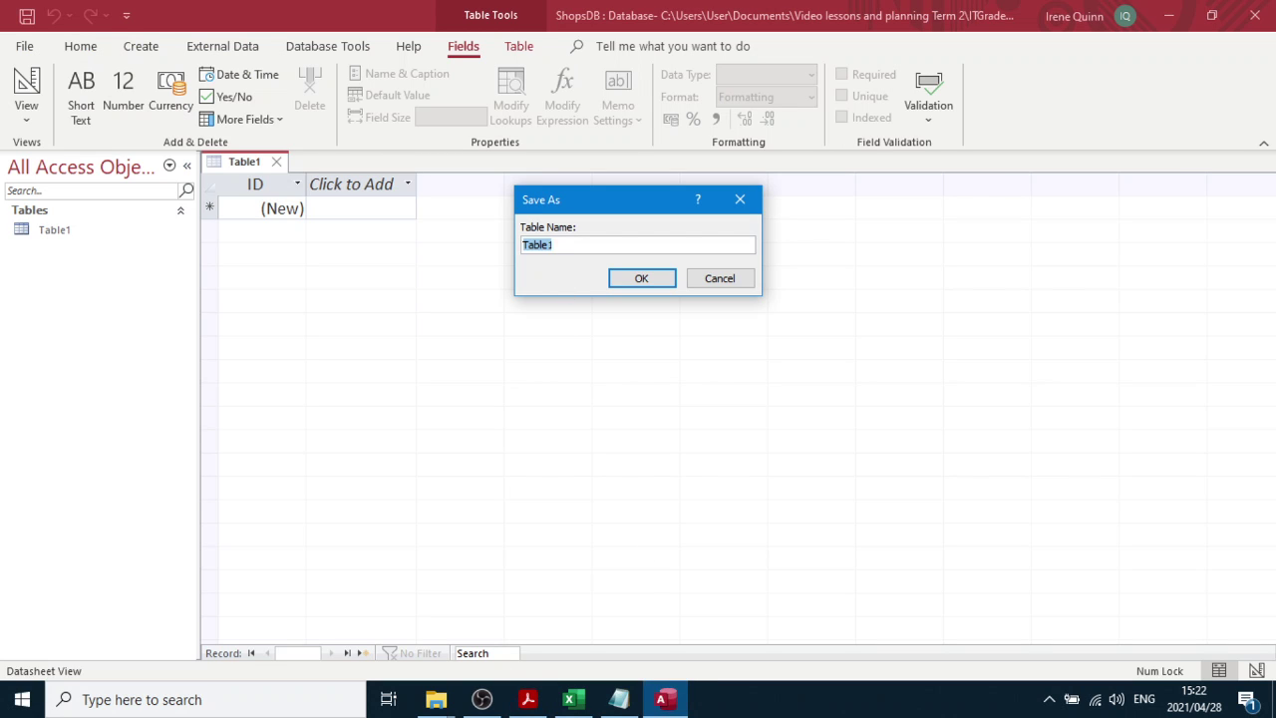
key("Caps_Lock")
type("HOPS")
key("BackSpace")
key("Caps_Lock")
left_click(654, 276)
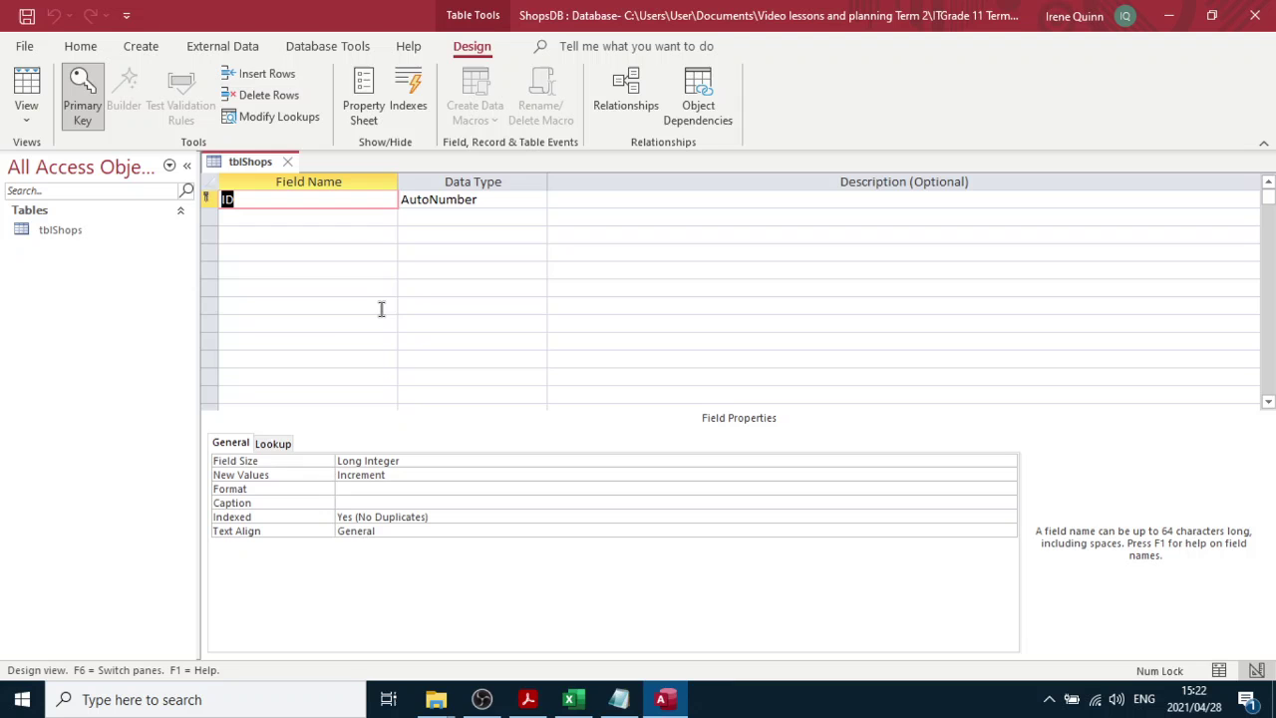
Add a Short Text field named shopname below ID, consulting the exercise's field list, and set its field size to 40
left_click(251, 219)
left_click(530, 701)
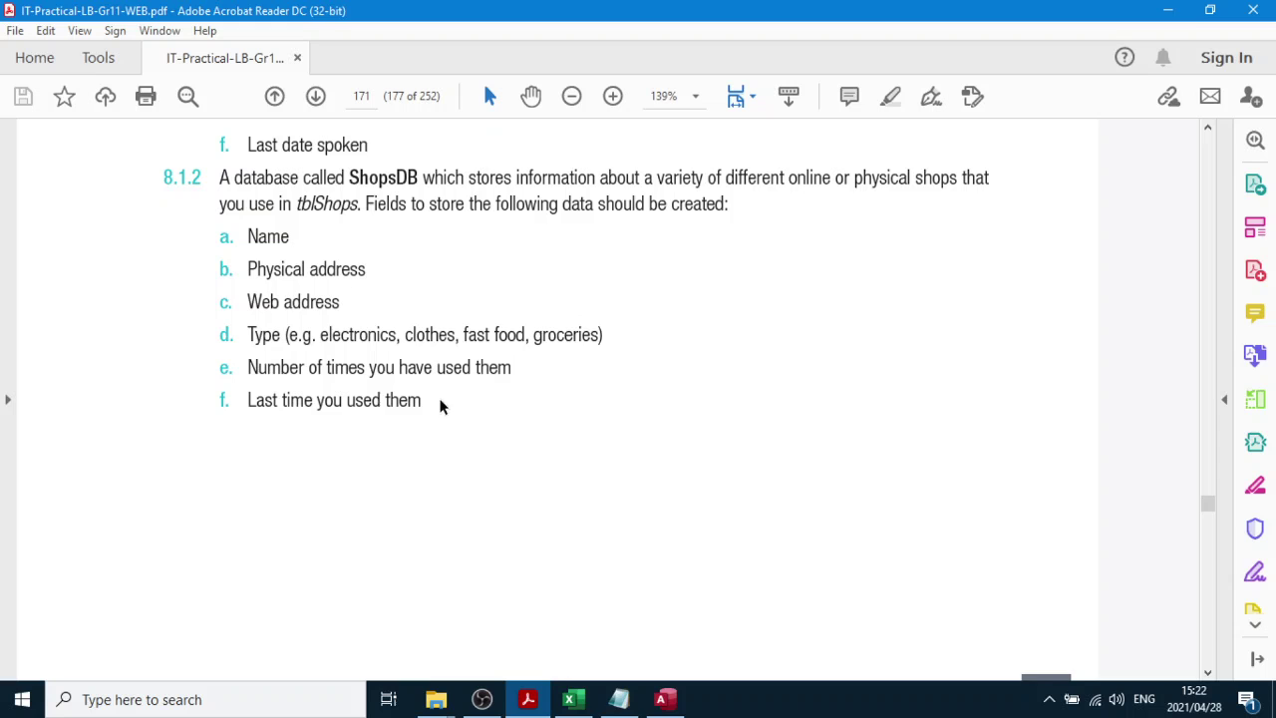
left_click(662, 698)
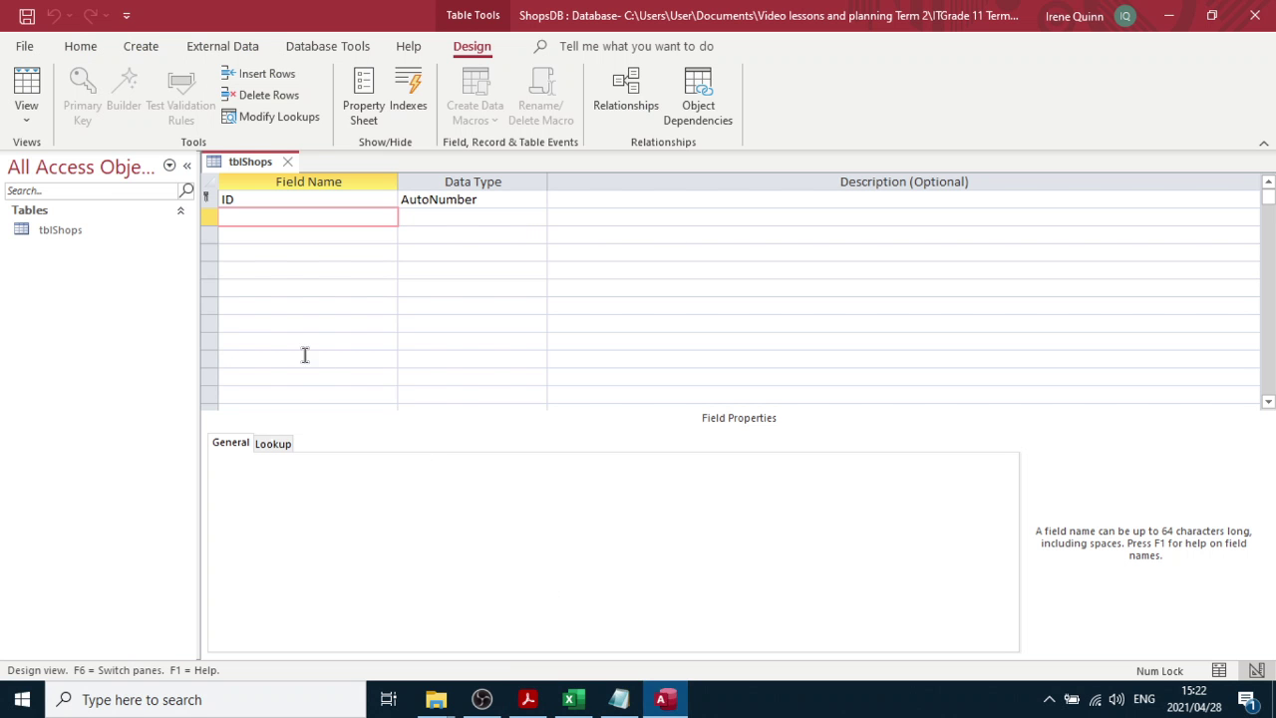
type("shopname")
left_click(482, 216)
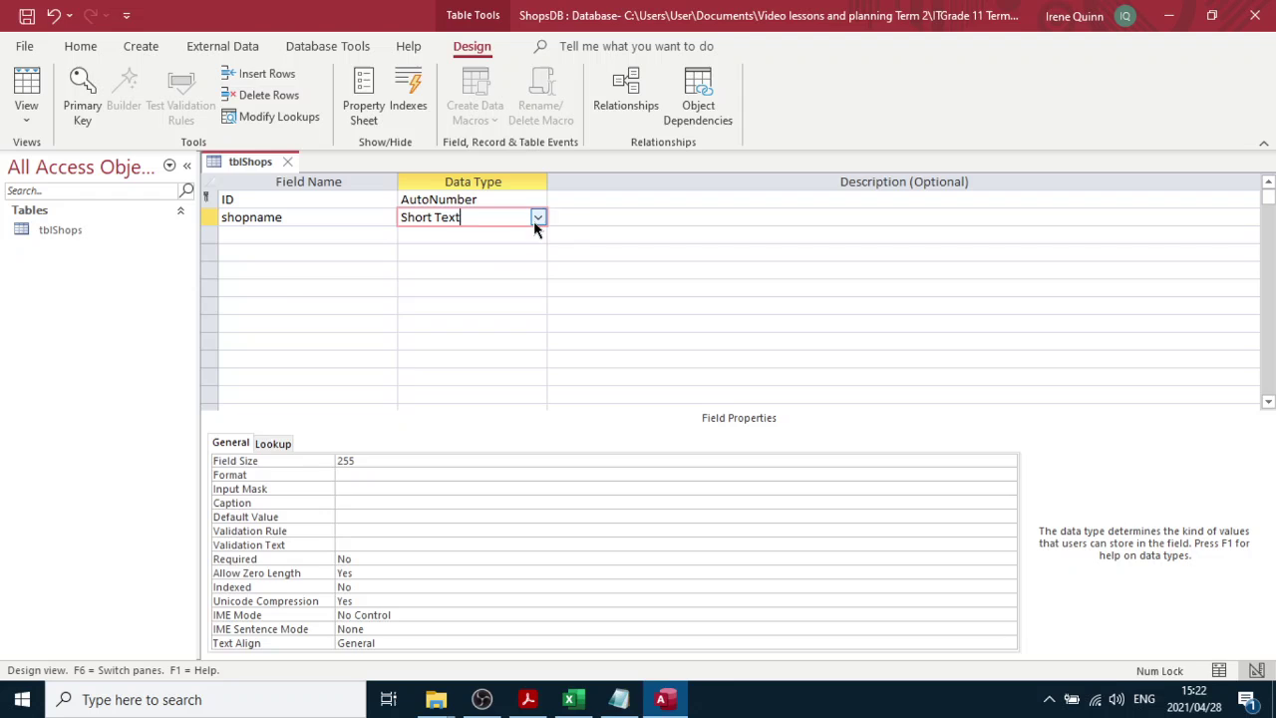
left_click(357, 461)
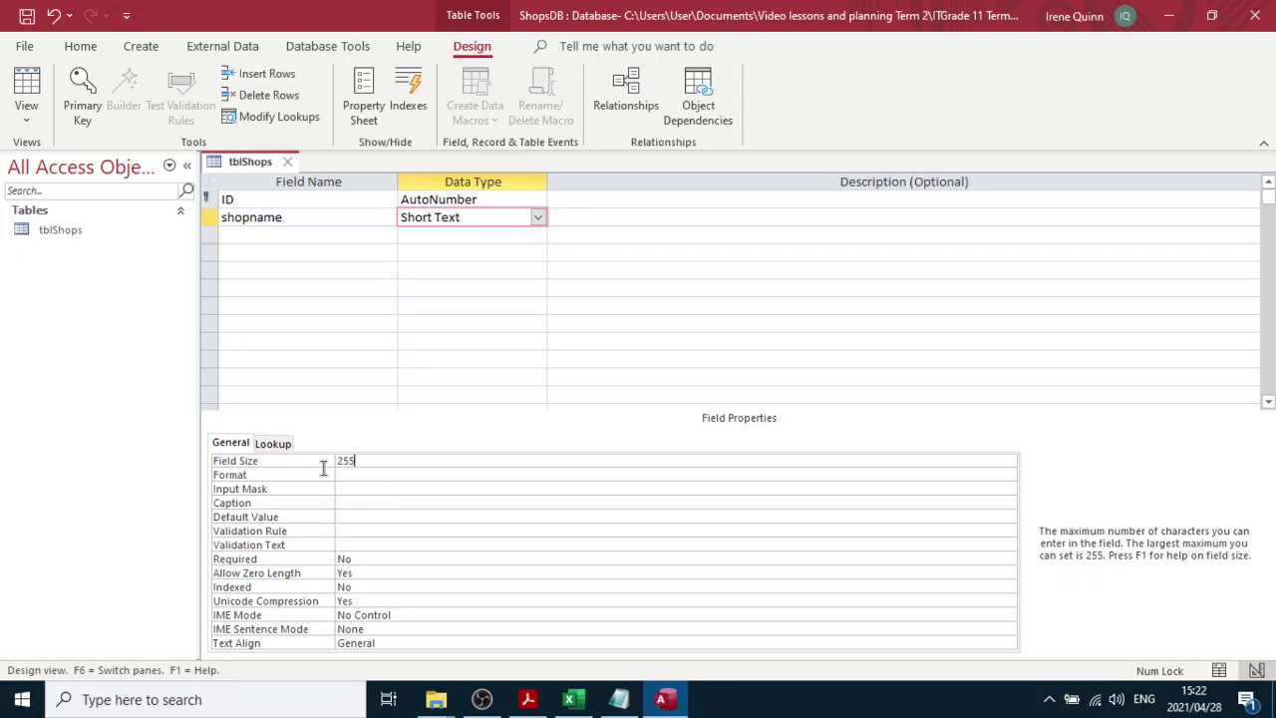
left_click(314, 460)
type("40")
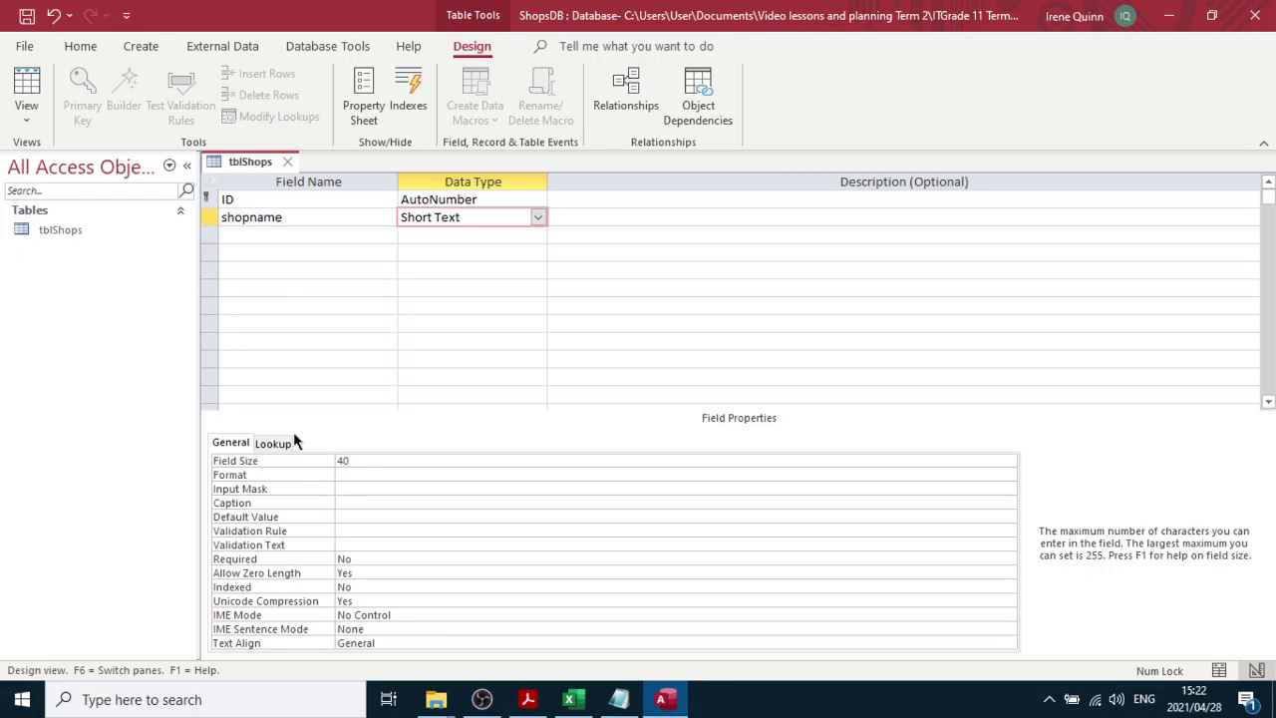
Add a Short Text field named address below shopname, consulting the exercise in Acrobat Reader, and set its field size to 160
left_click(237, 235)
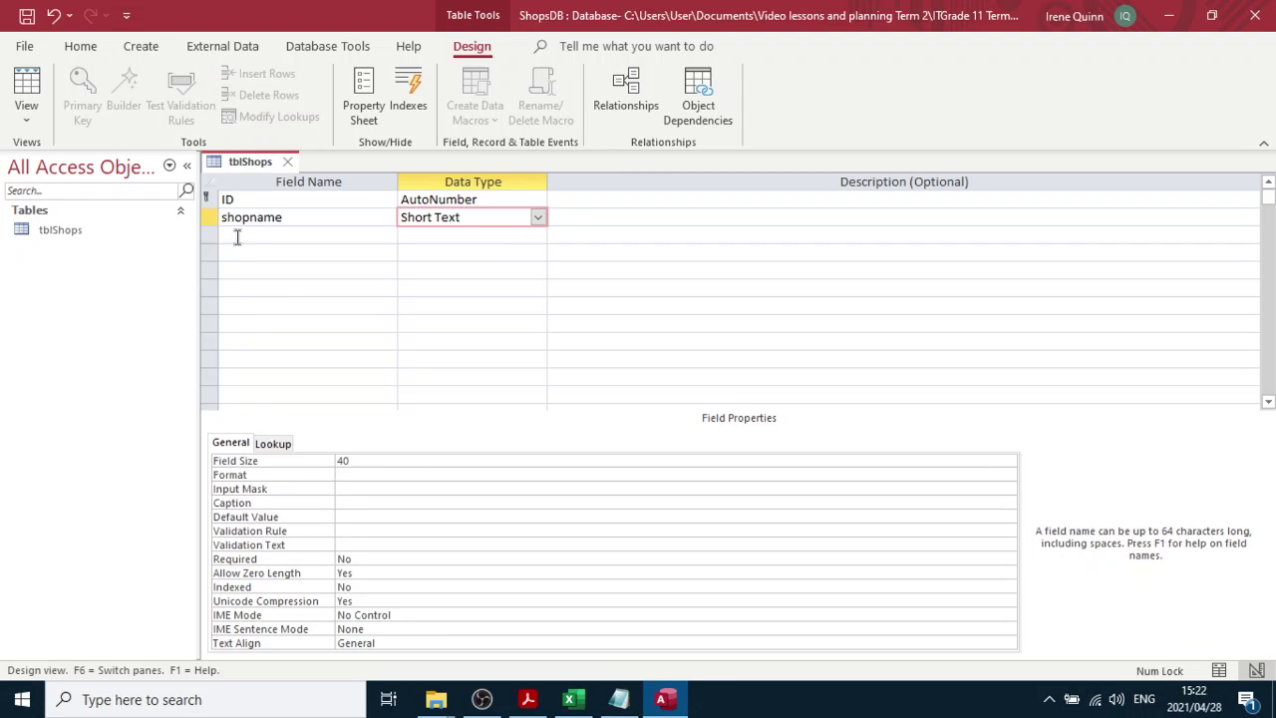
left_click(529, 700)
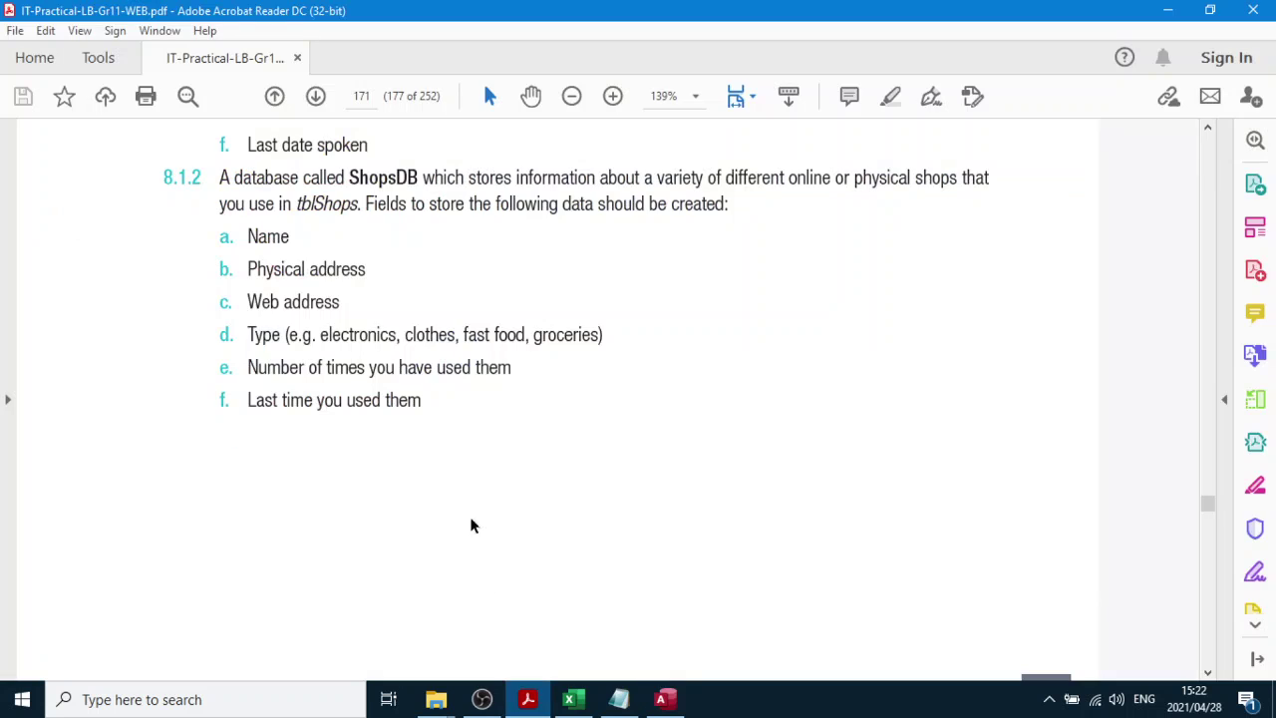
left_click(662, 699)
type("a")
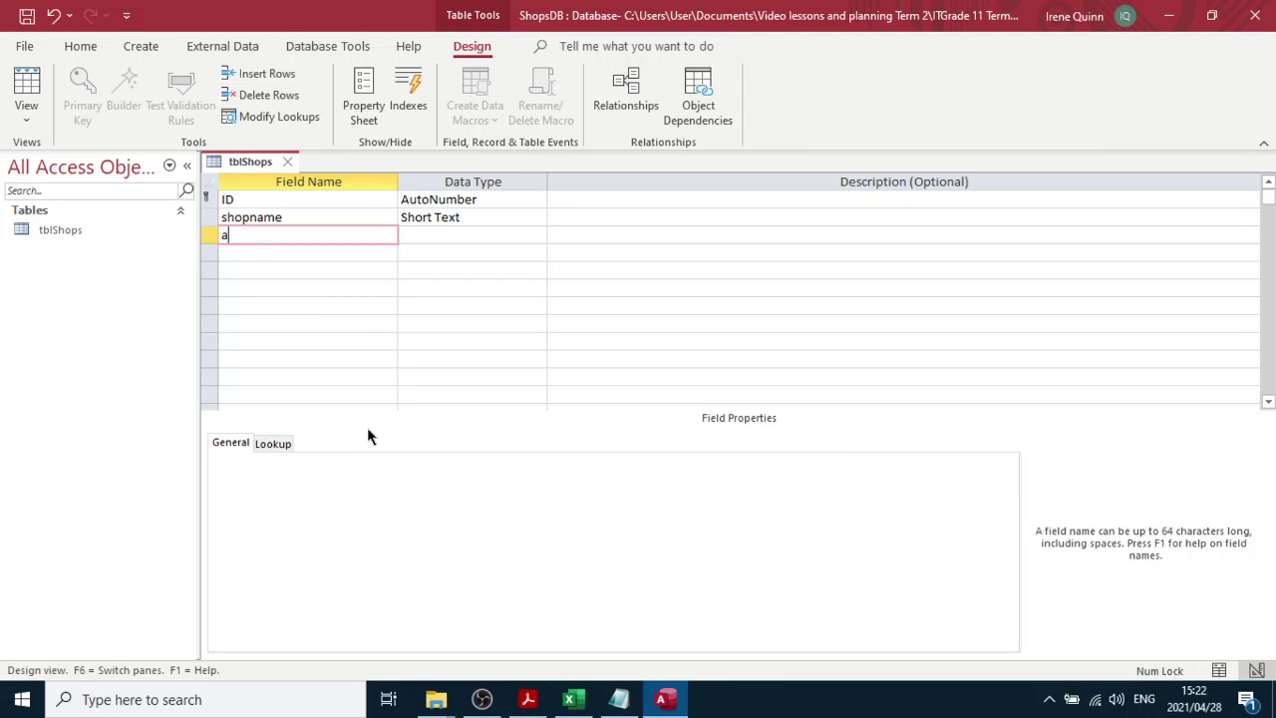
type("ddress")
left_click(481, 232)
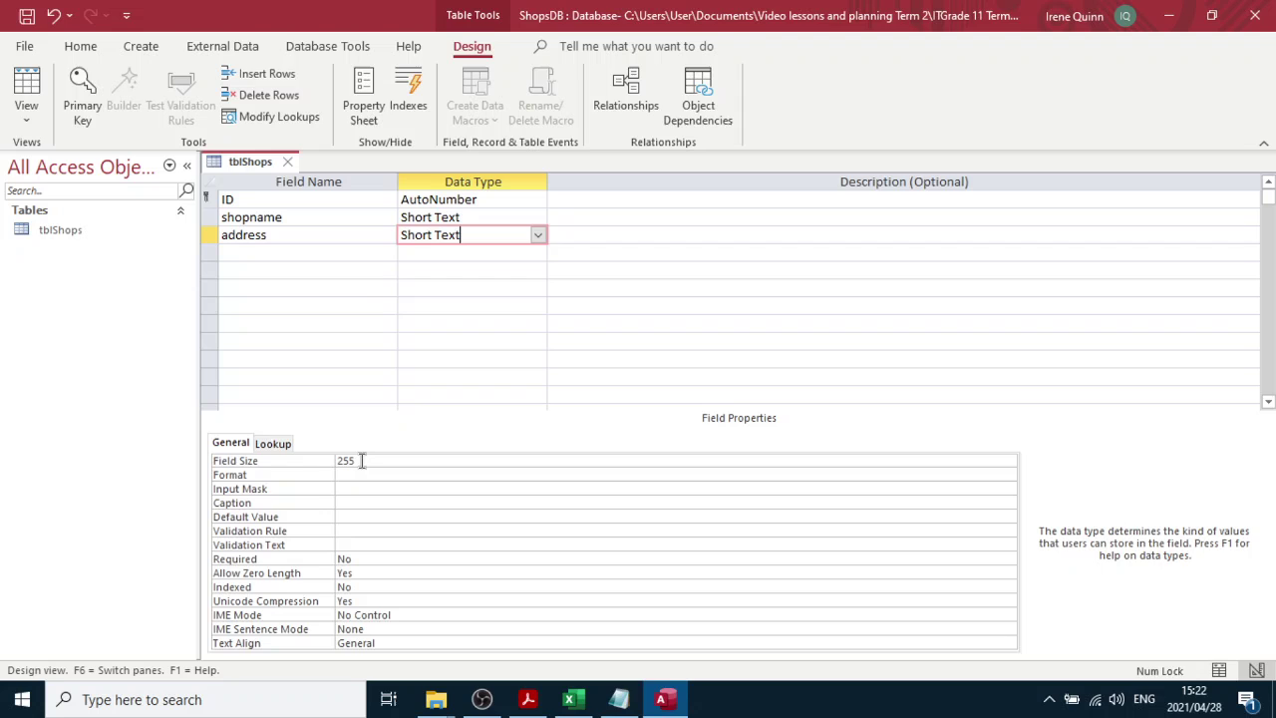
left_click_drag(363, 461, 330, 461)
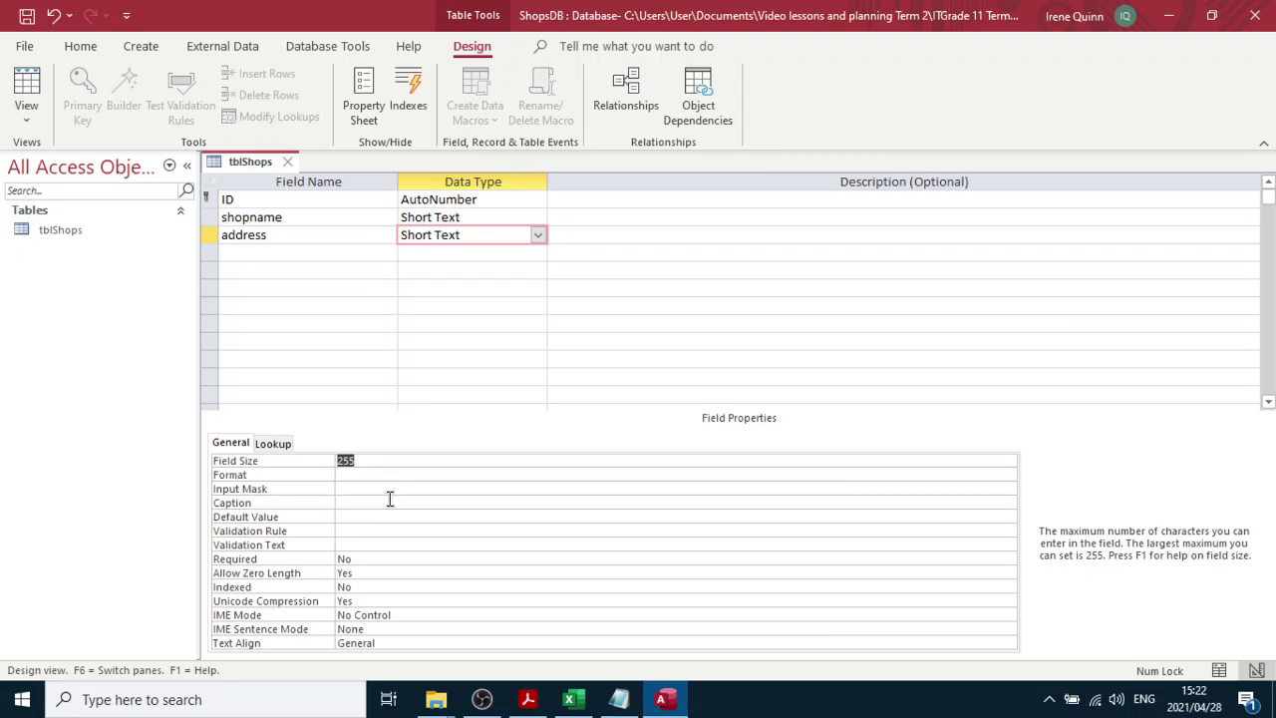
type("160")
Add a Short Text field named webaddress below address, consulting the exercise's field list in Acrobat Reader, and change its field size
left_click(239, 253)
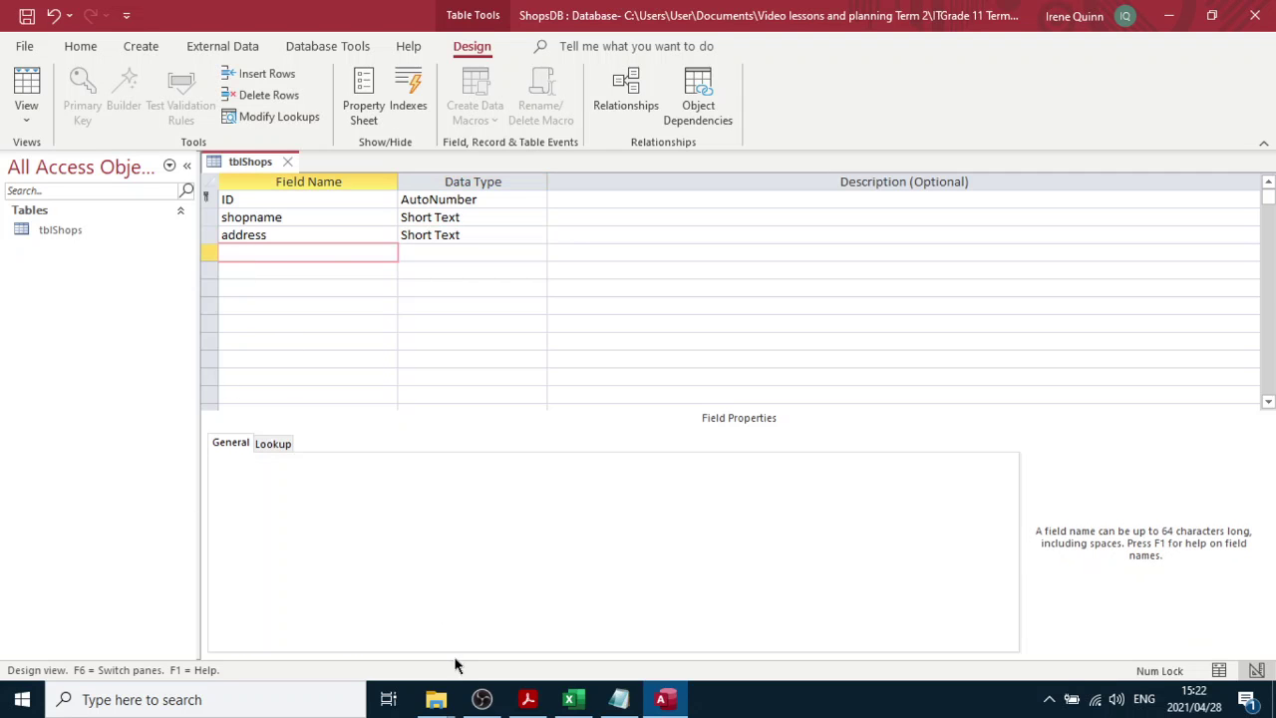
left_click(527, 699)
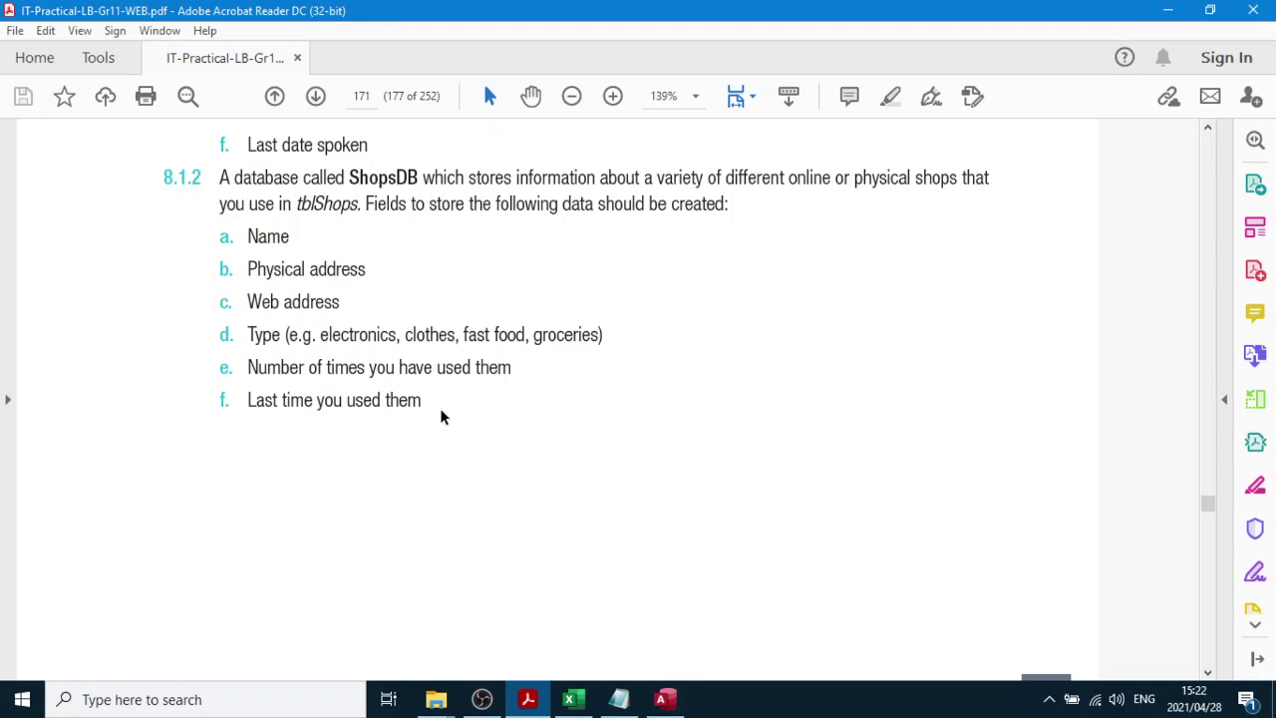
left_click(662, 699)
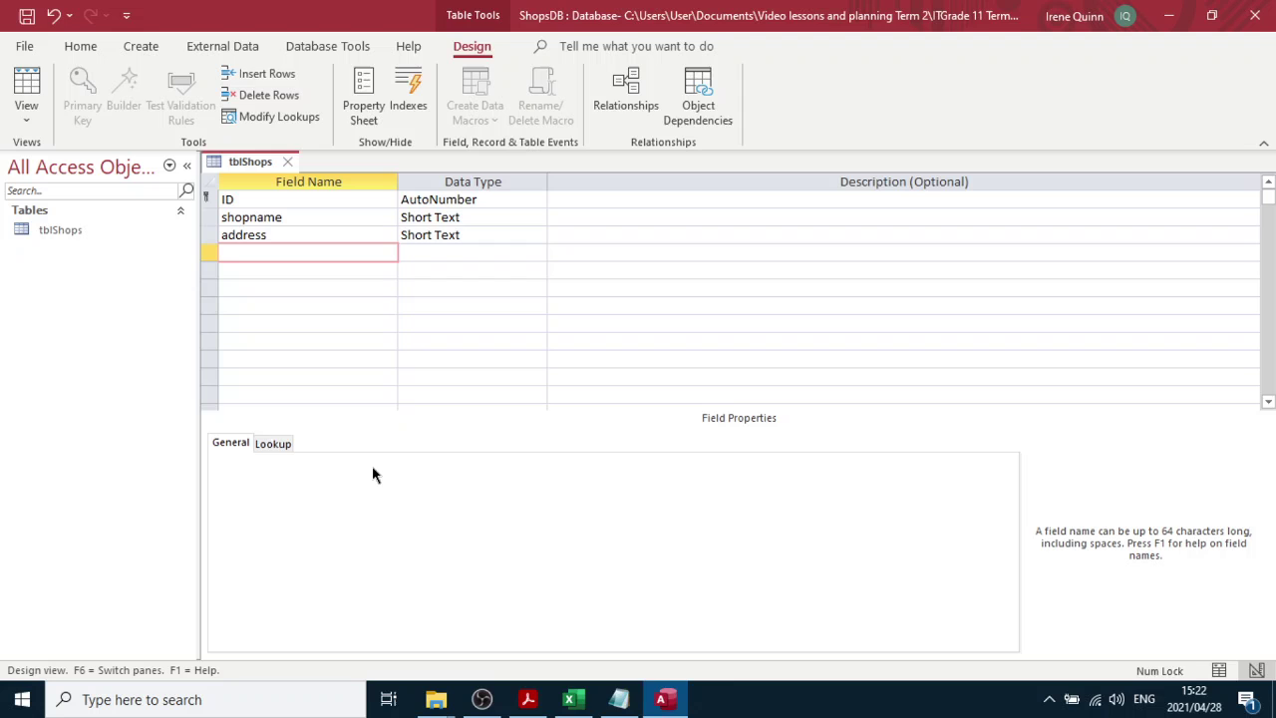
type("webaddress")
left_click(455, 253)
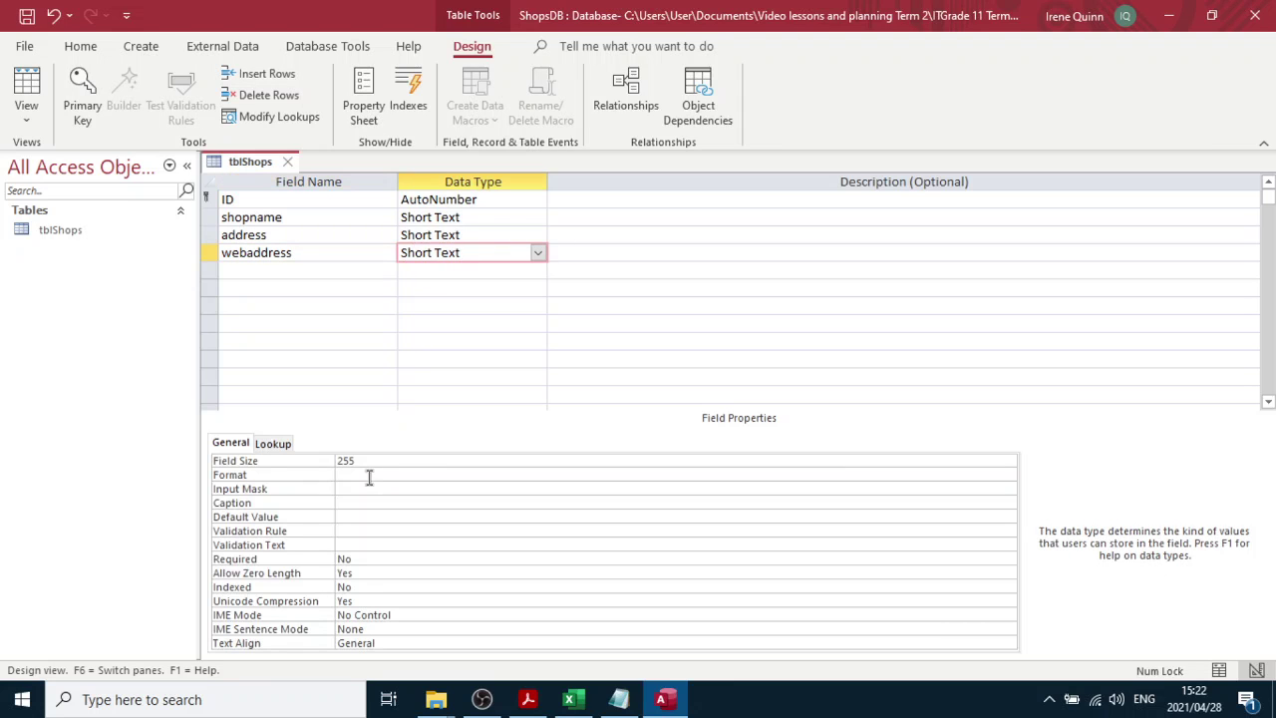
left_click_drag(365, 459, 337, 461)
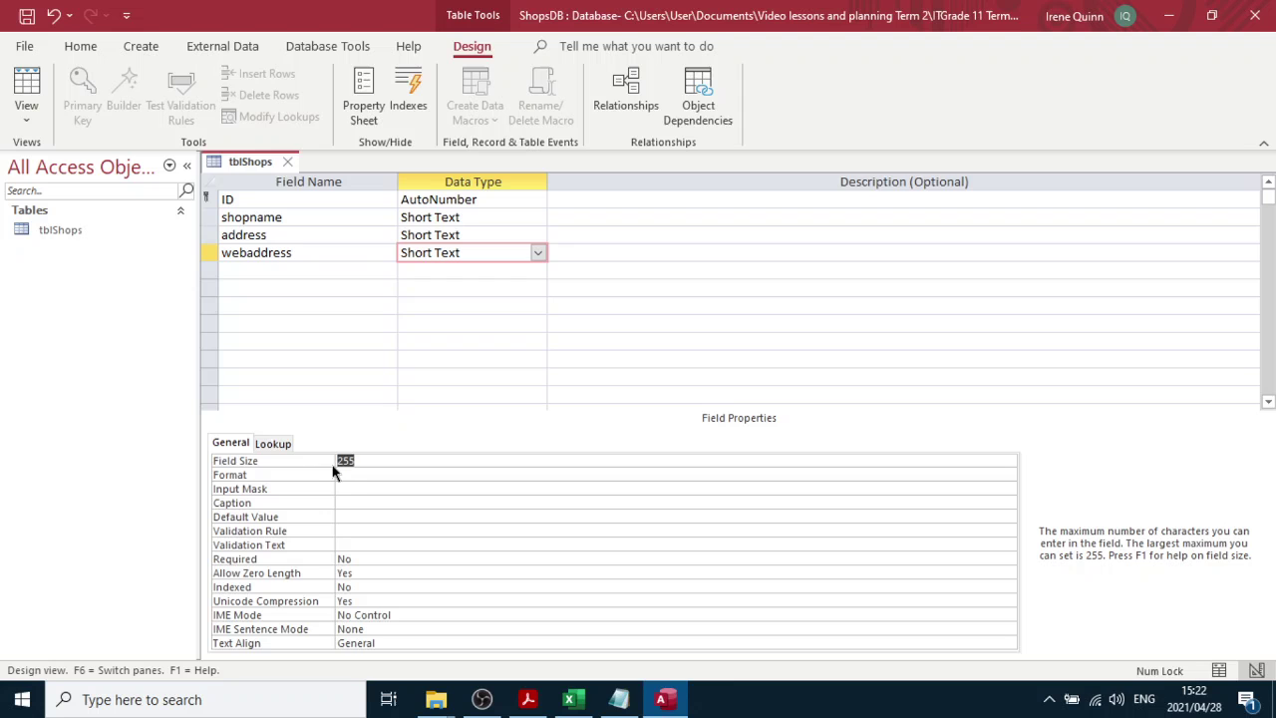
type("3")
Check the Type item in the Acrobat Reader exercise, then add a Short Text field named shoptype in Access with field size 50
left_click(242, 271)
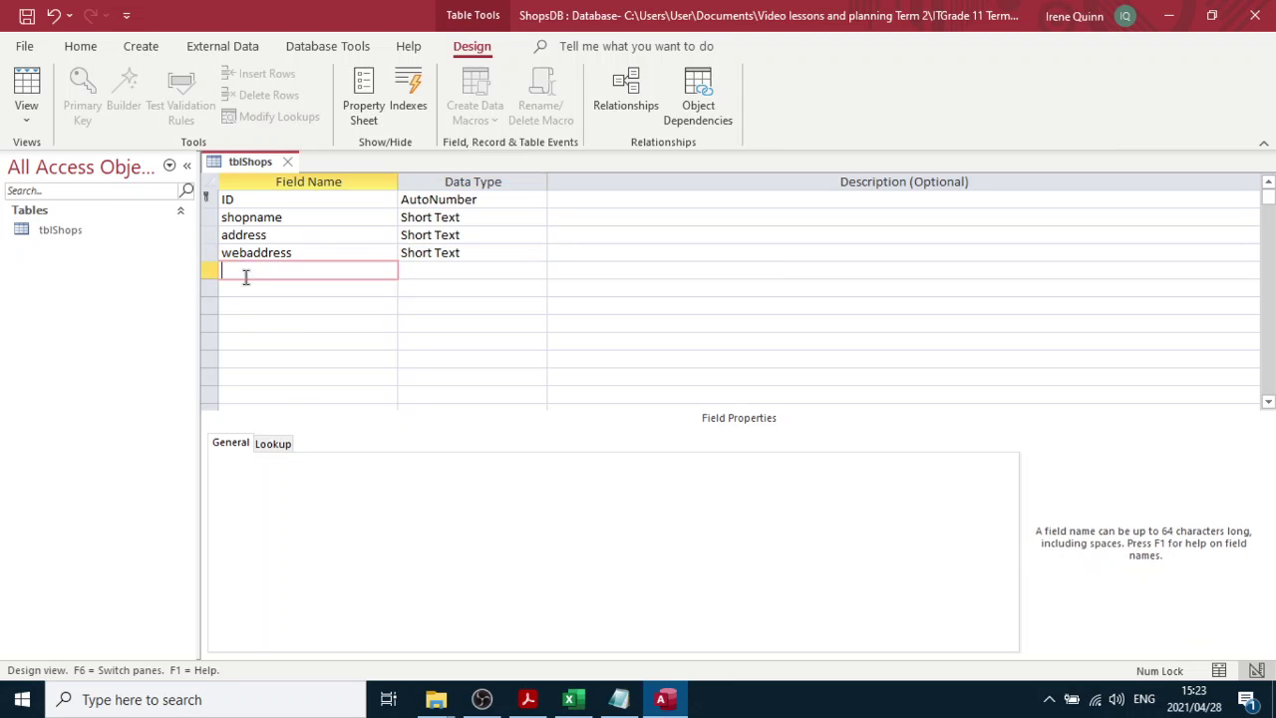
left_click(529, 700)
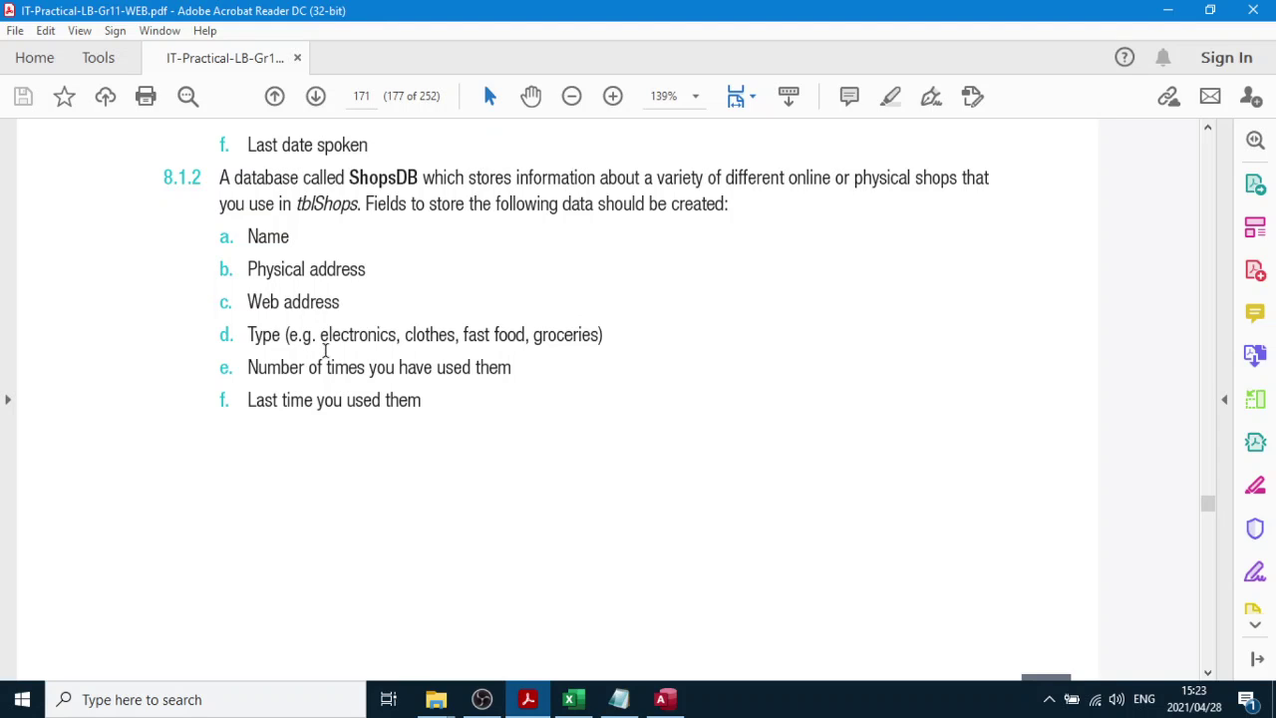
left_click_drag(282, 334, 248, 336)
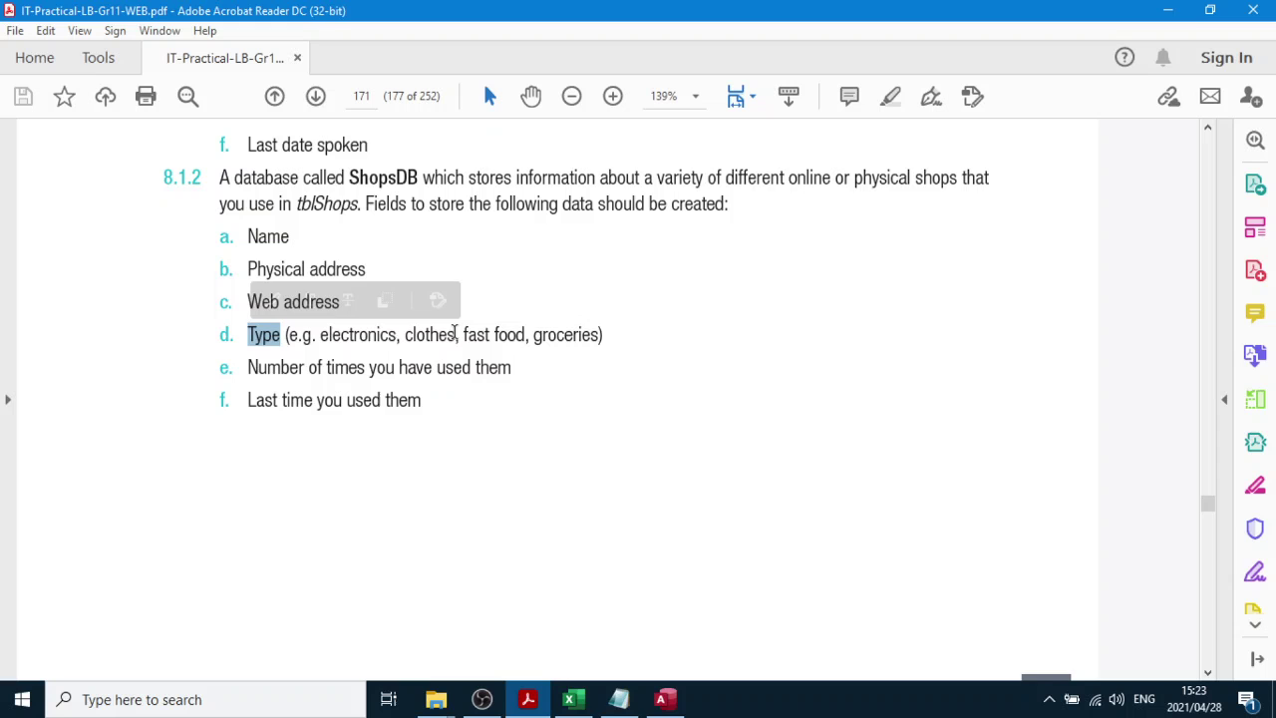
left_click(664, 701)
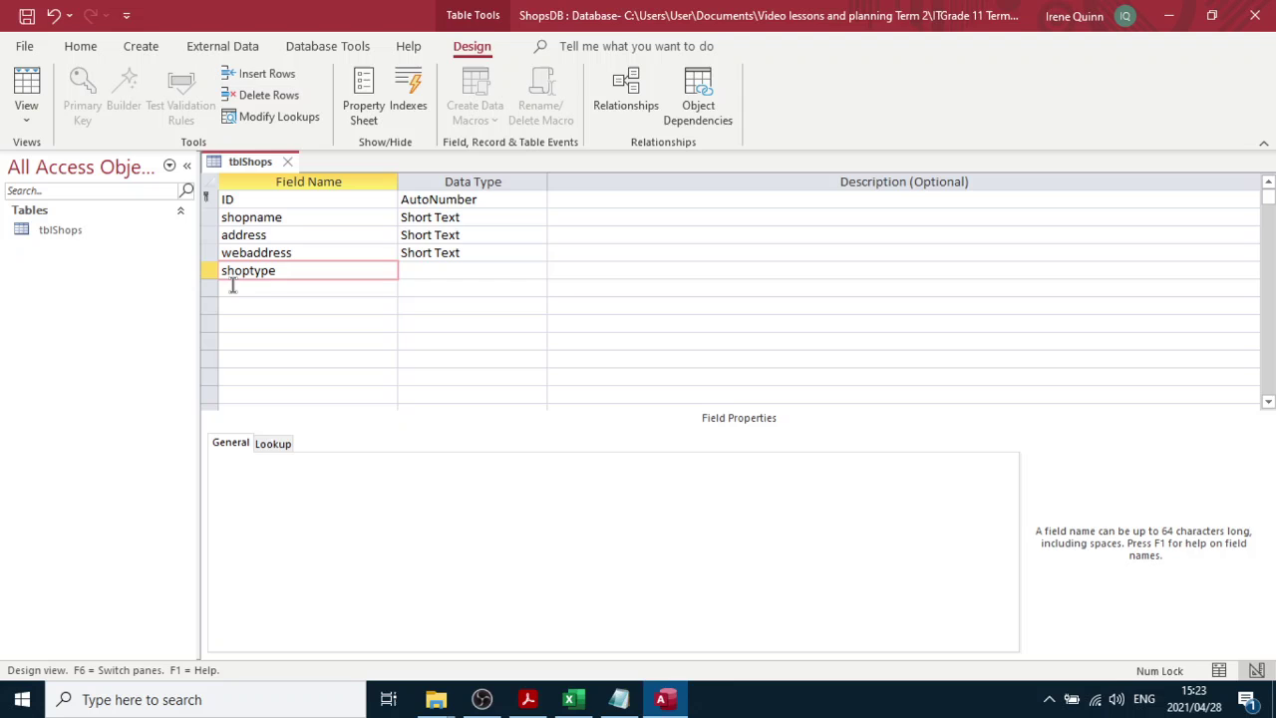
left_click(431, 267)
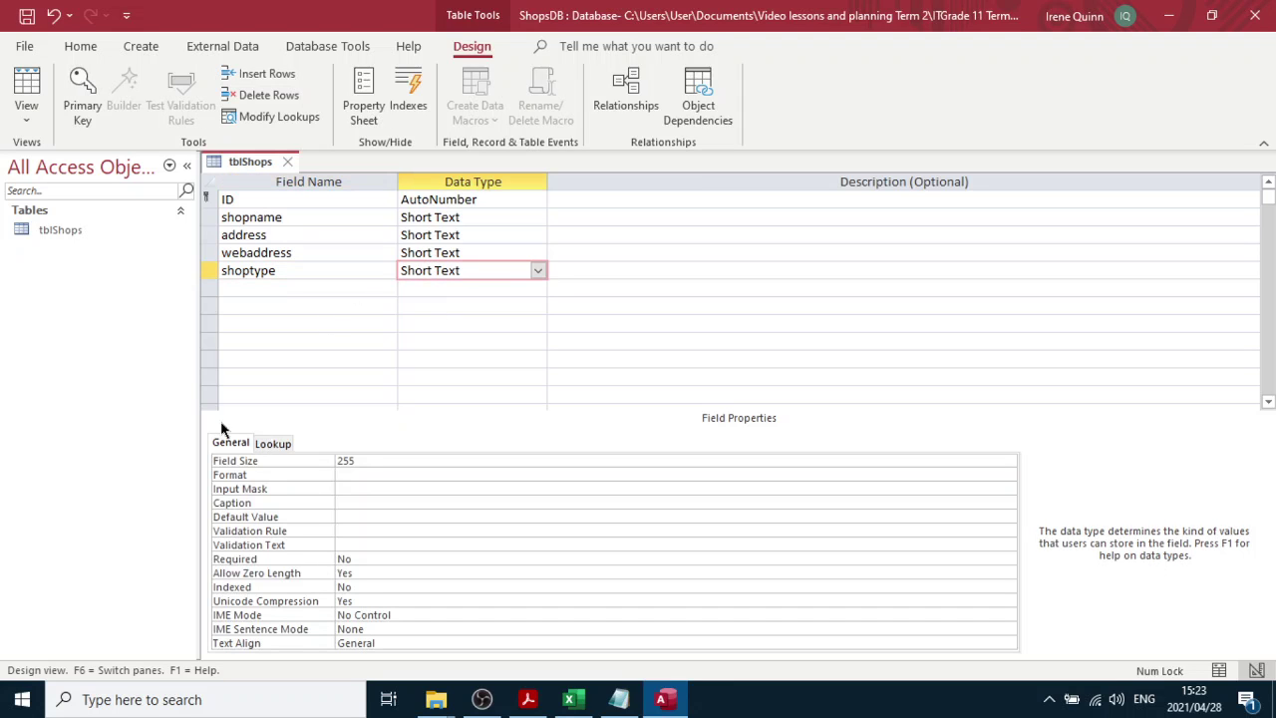
double_click(361, 461)
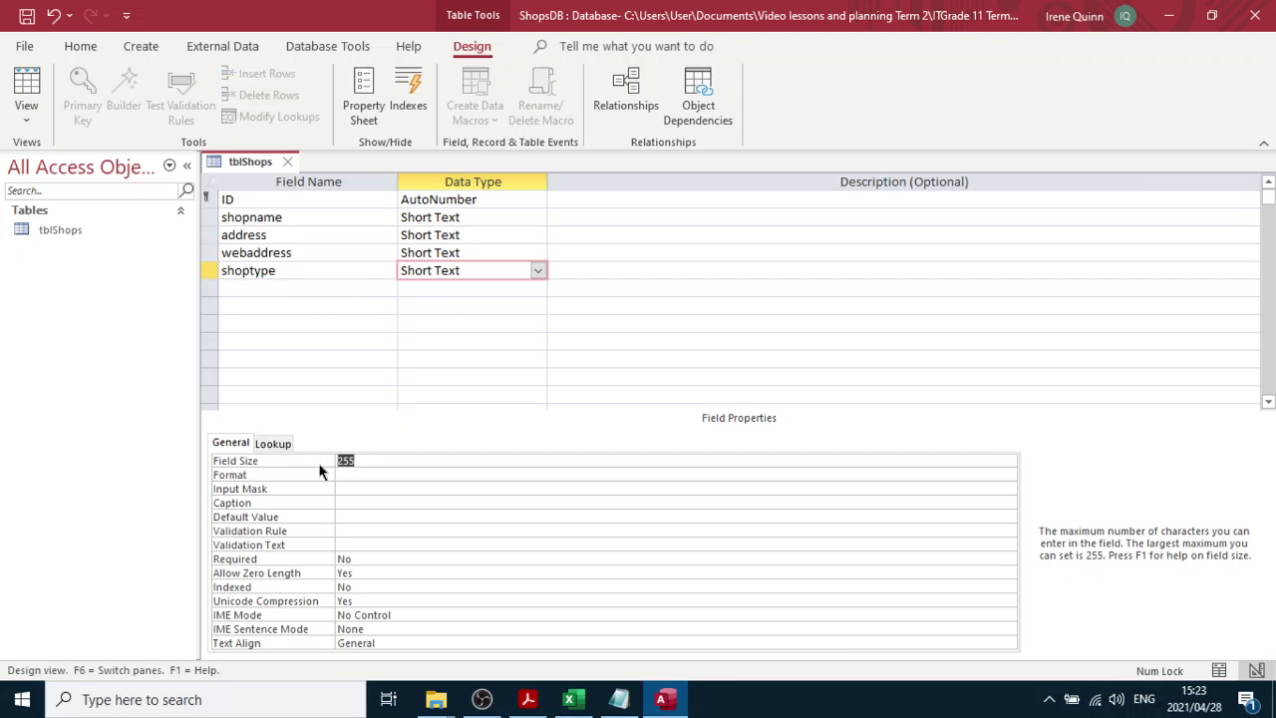
type("50")
Check the number-of-times item in the Acrobat Reader exercise, then add a Number field named visits in Access, keeping the Long Integer size
left_click(256, 288)
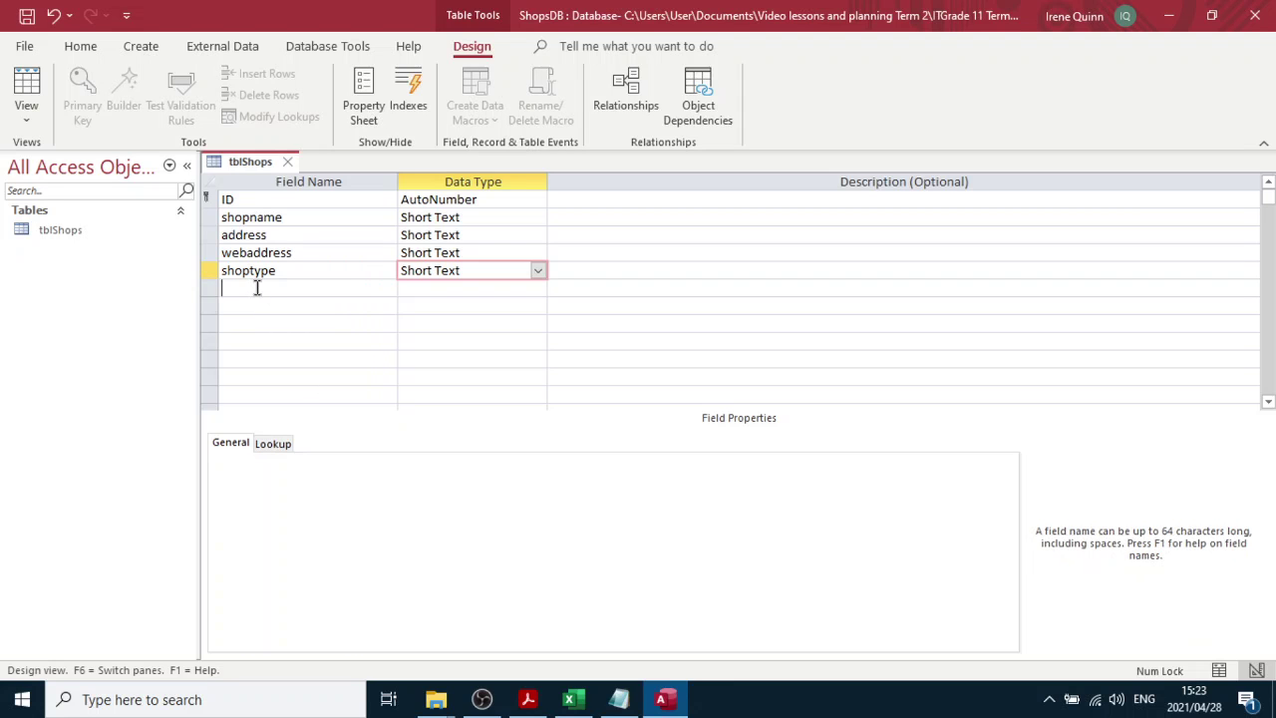
left_click(529, 699)
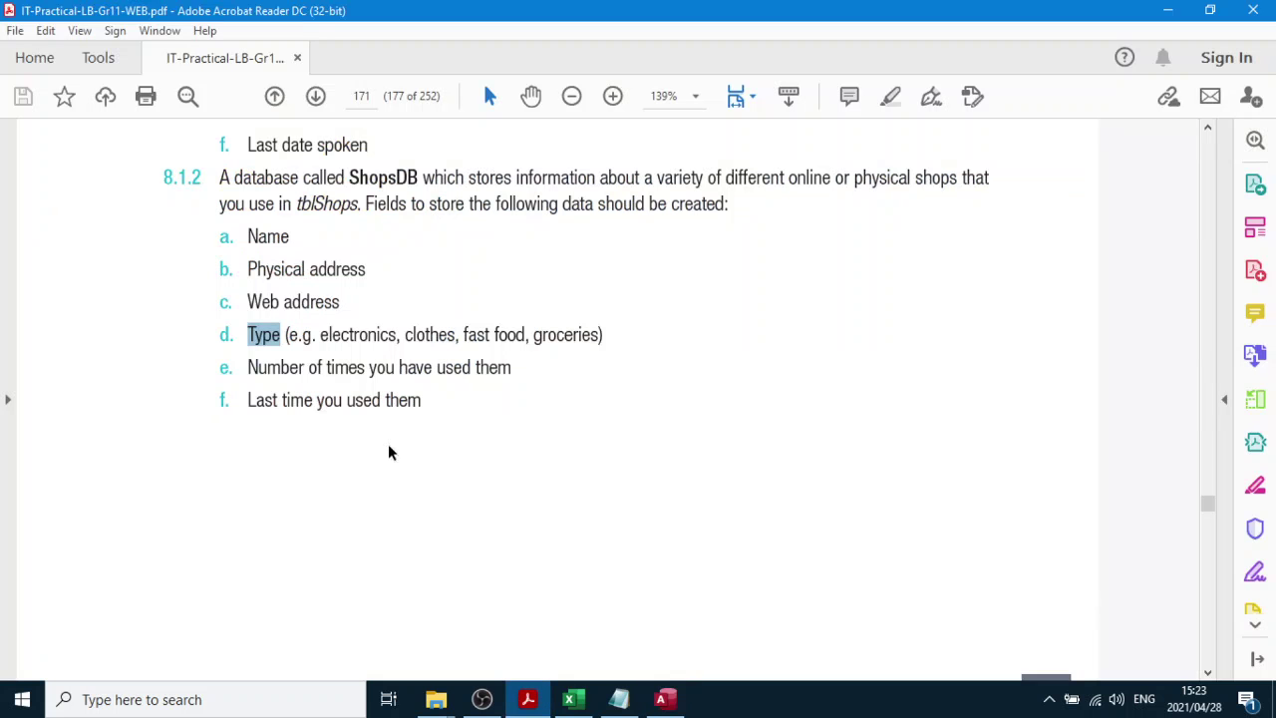
left_click(355, 371)
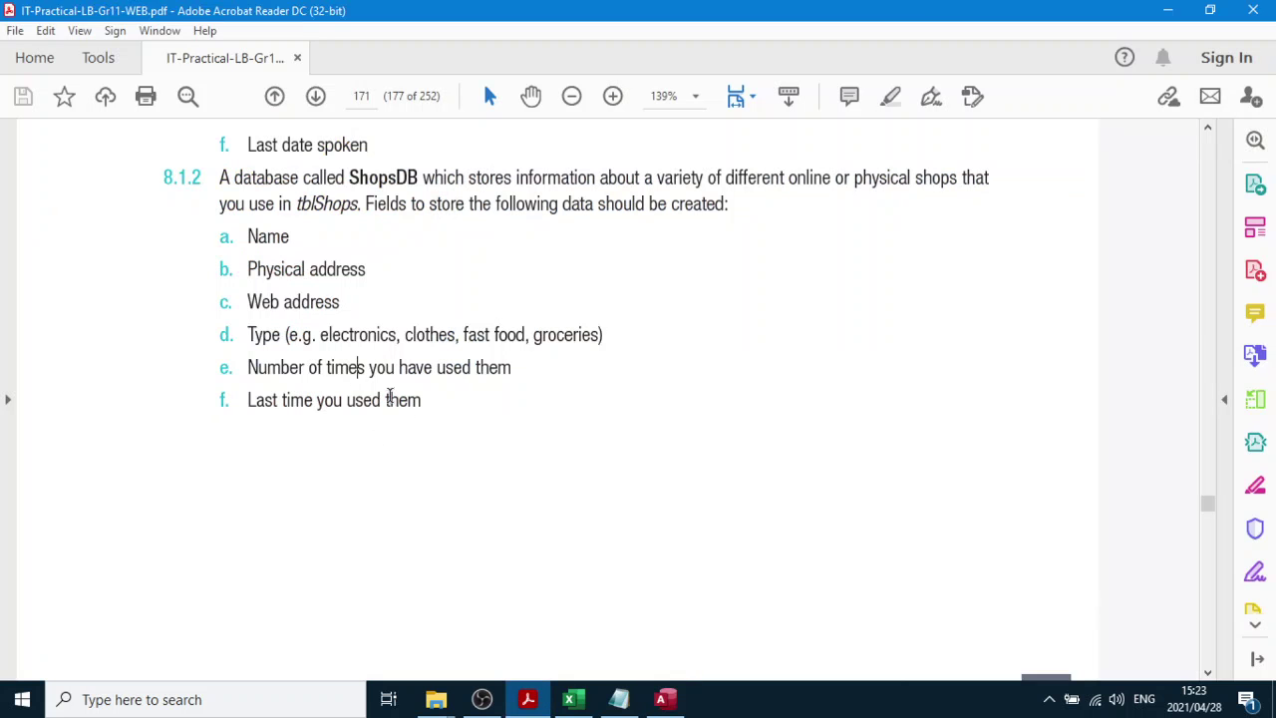
left_click(661, 699)
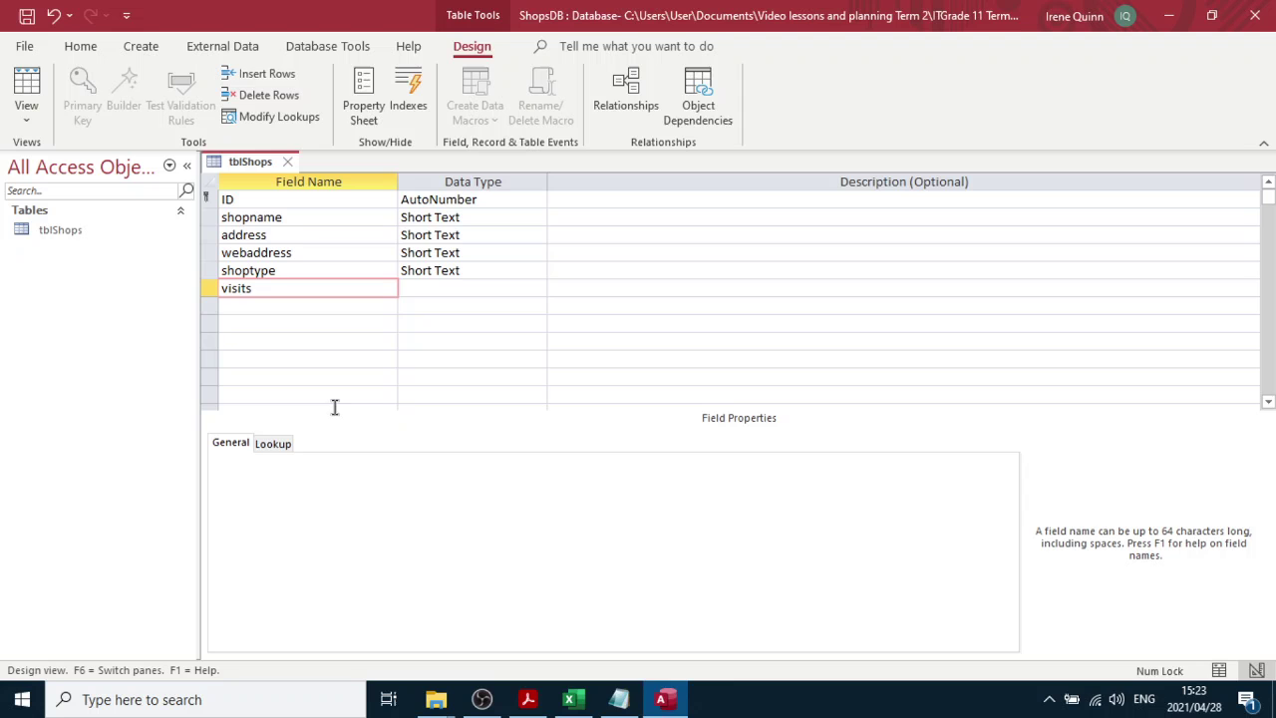
left_click(475, 288)
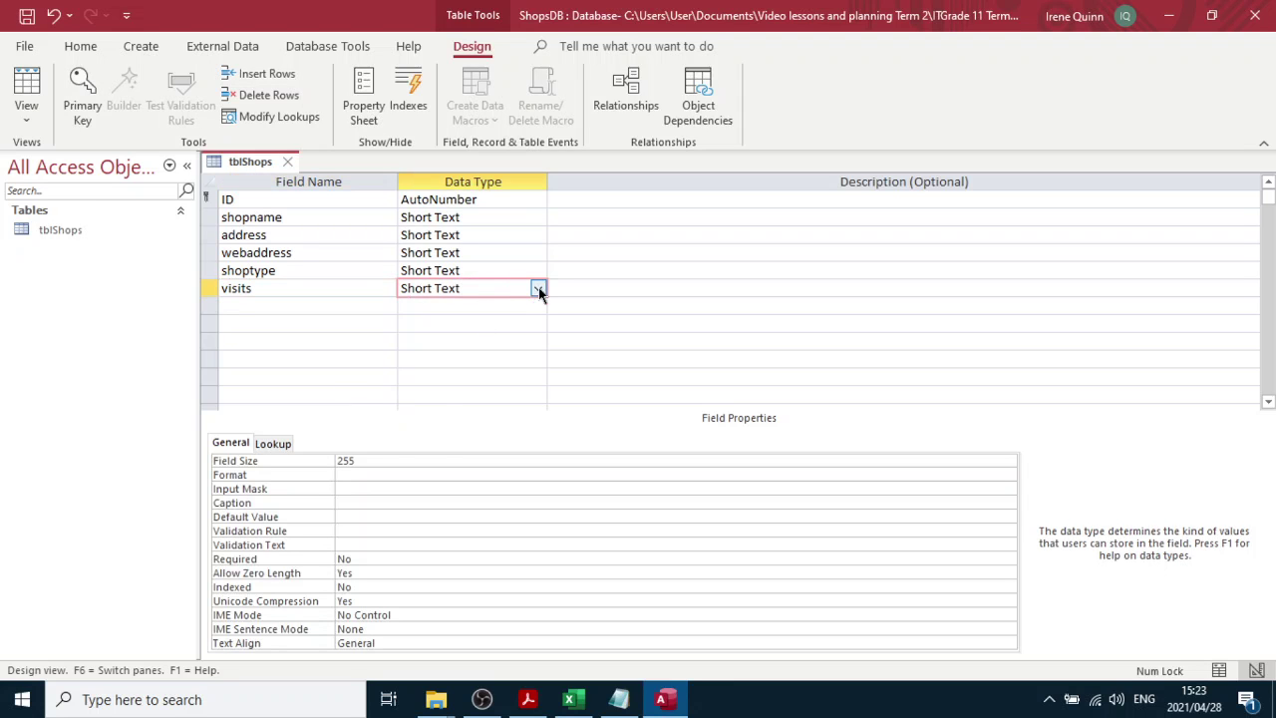
left_click(538, 289)
left_click(504, 345)
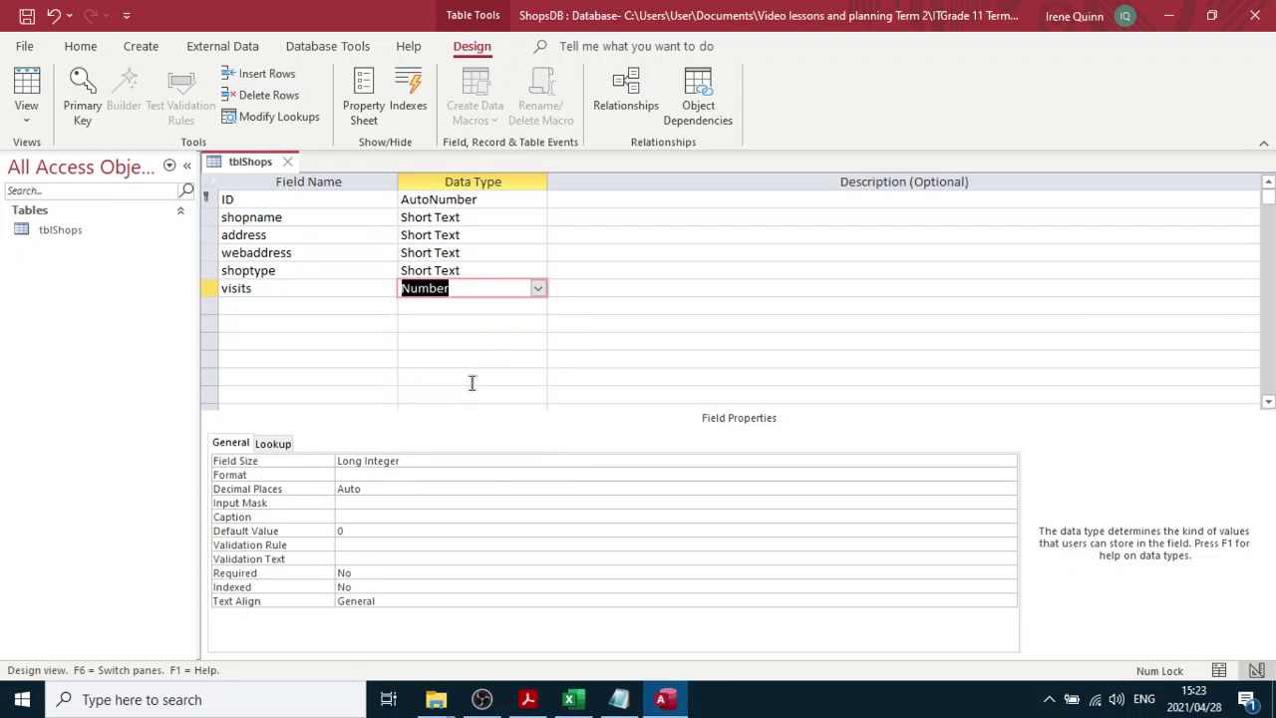
left_click(403, 464)
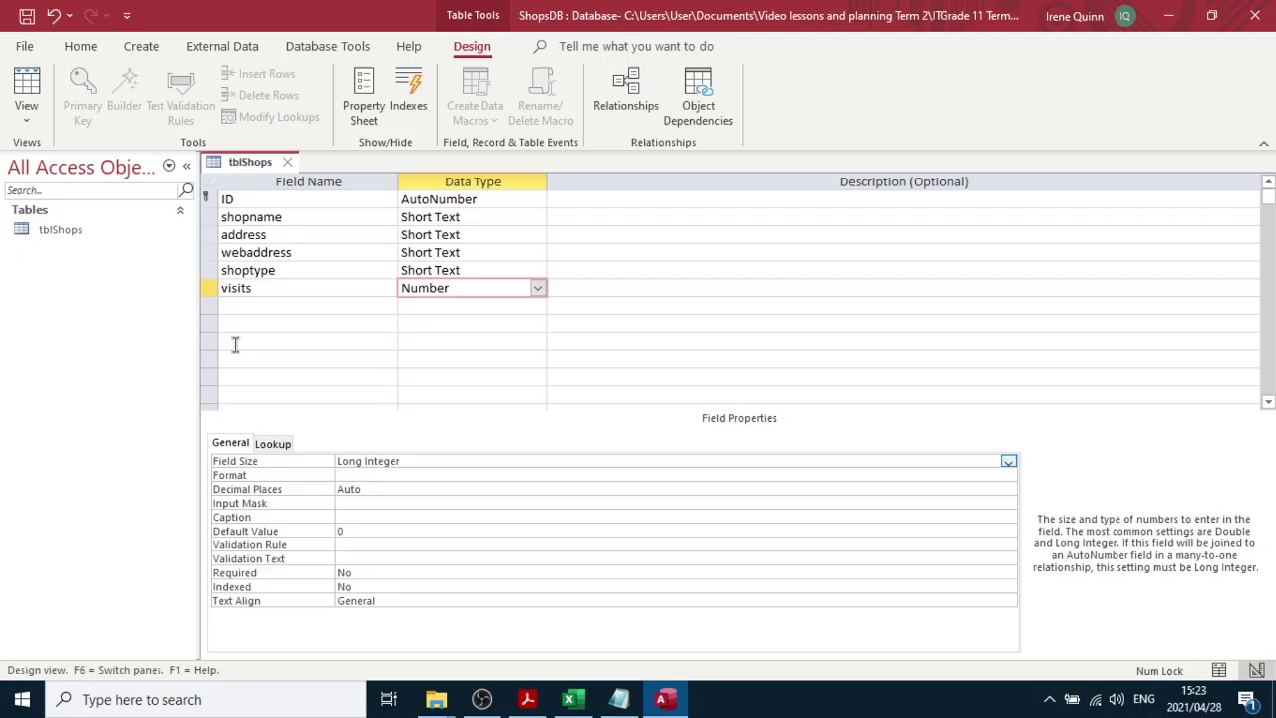
Add a Date/Time field named lastvisited below visits, consulting the exercise's last item in Acrobat Reader, and set its format to Short Date
left_click(250, 305)
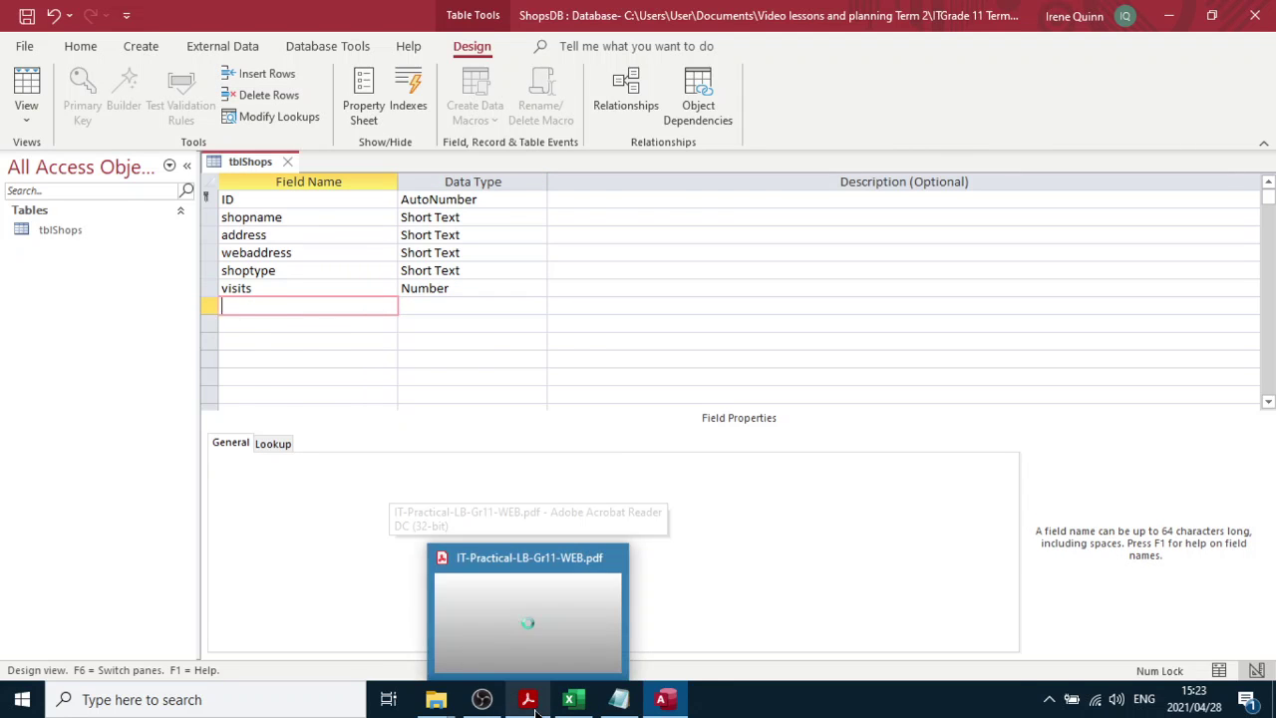
left_click(528, 618)
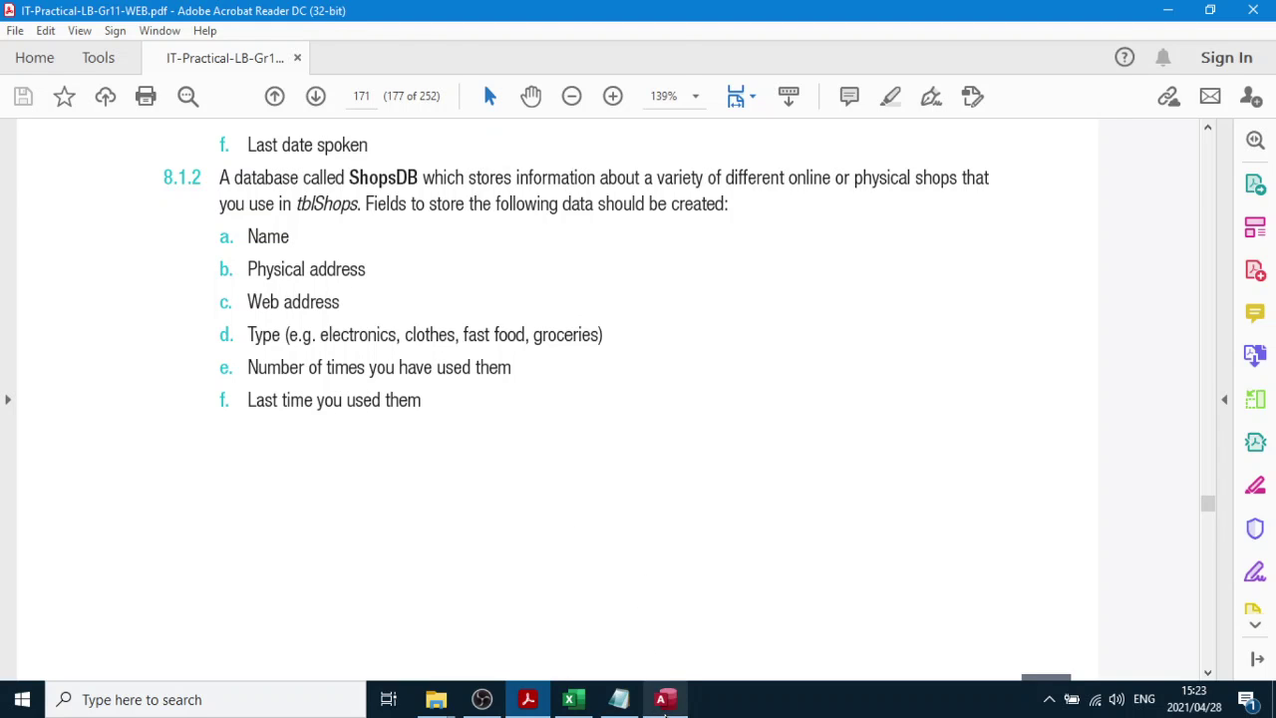
left_click(661, 698)
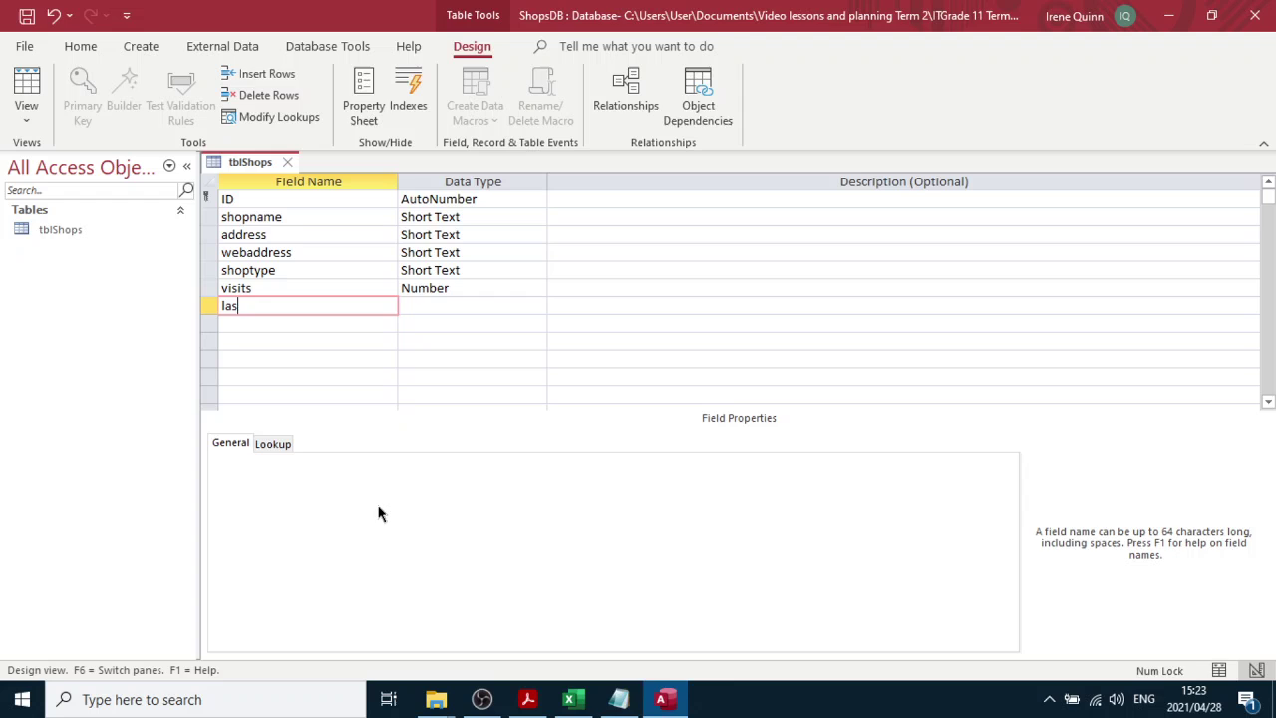
type("lastvisited")
left_click(428, 306)
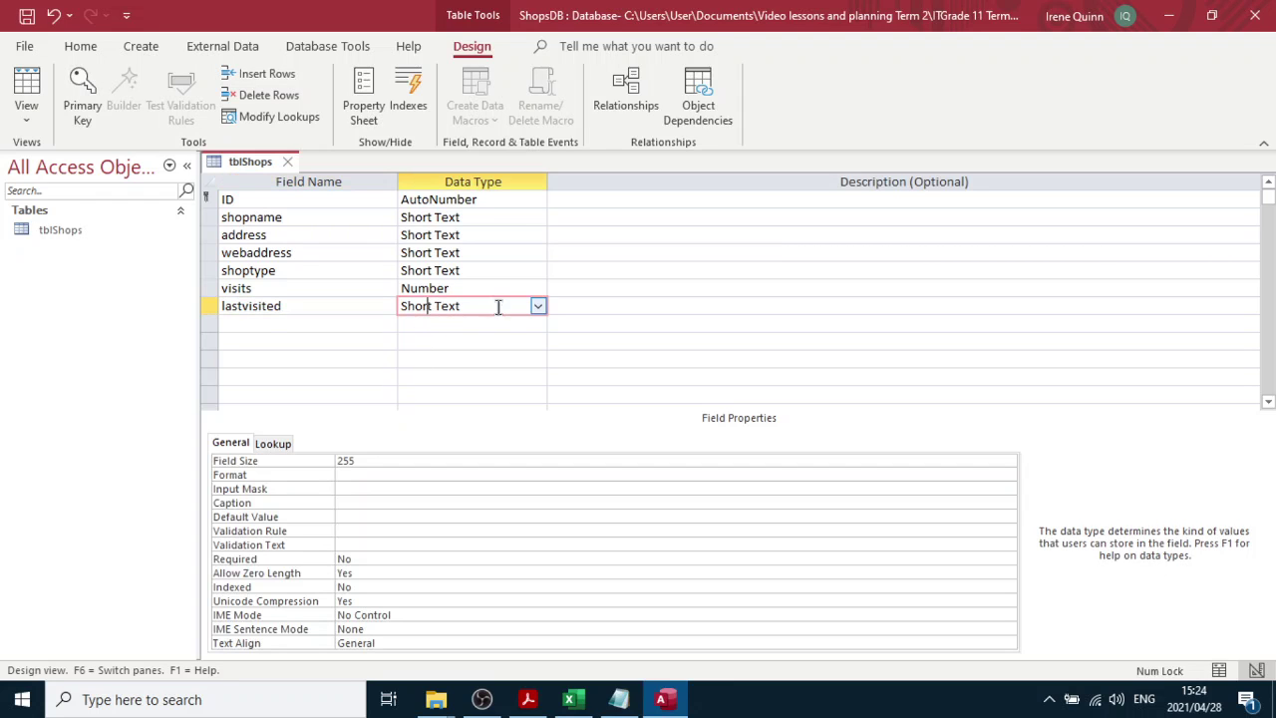
left_click(538, 307)
left_click(488, 384)
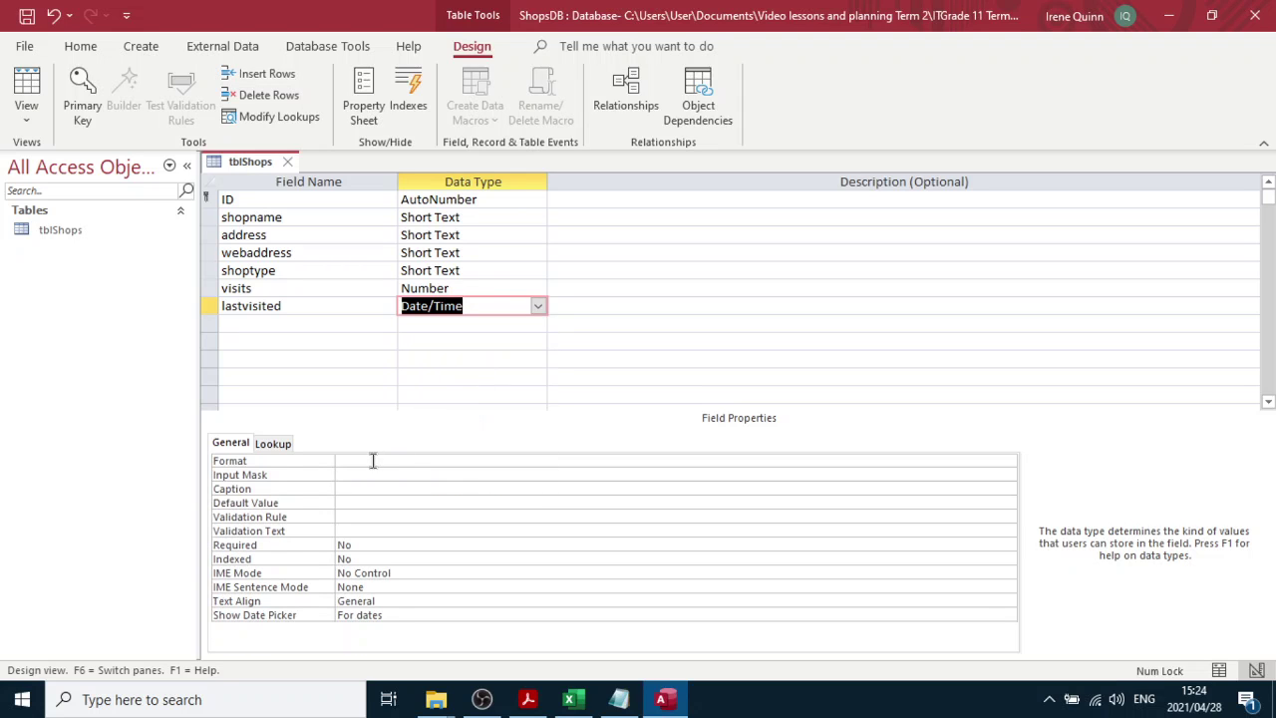
left_click(378, 461)
left_click(1008, 462)
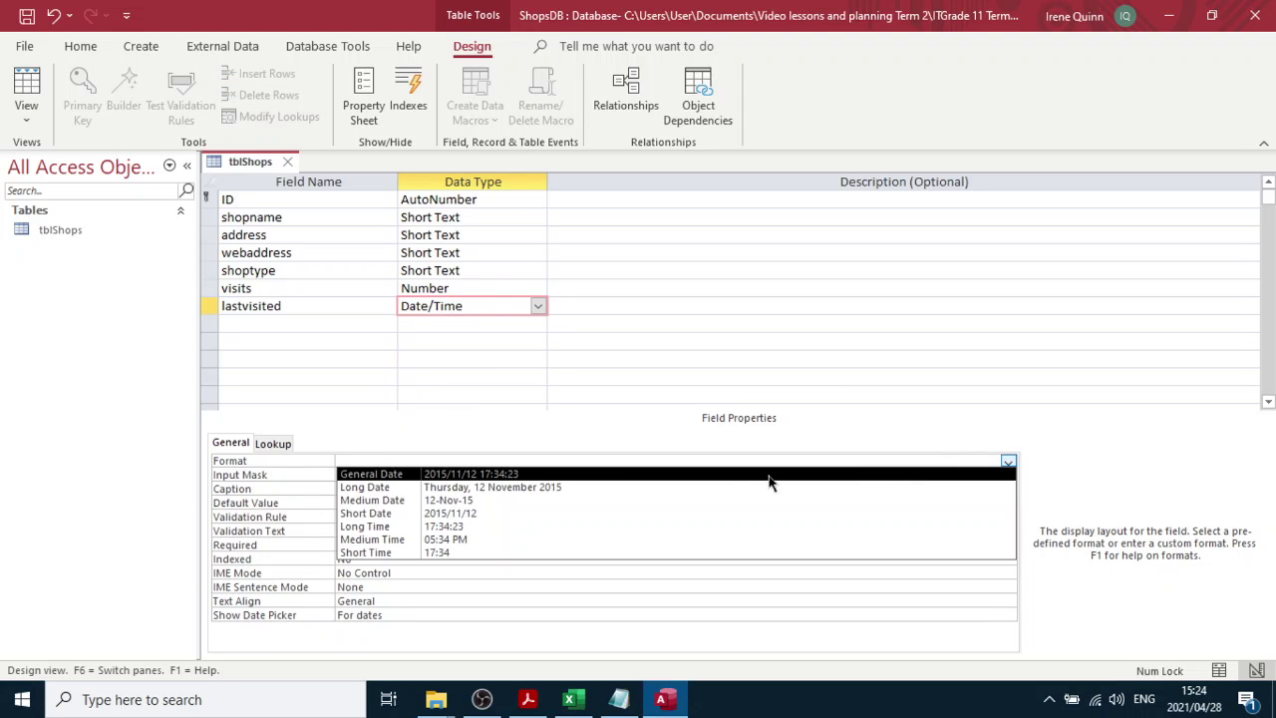
left_click(486, 512)
Save the table and give the lastvisited field the Short Date input mask 0000/00/00 with the underscore placeholder
left_click(407, 475)
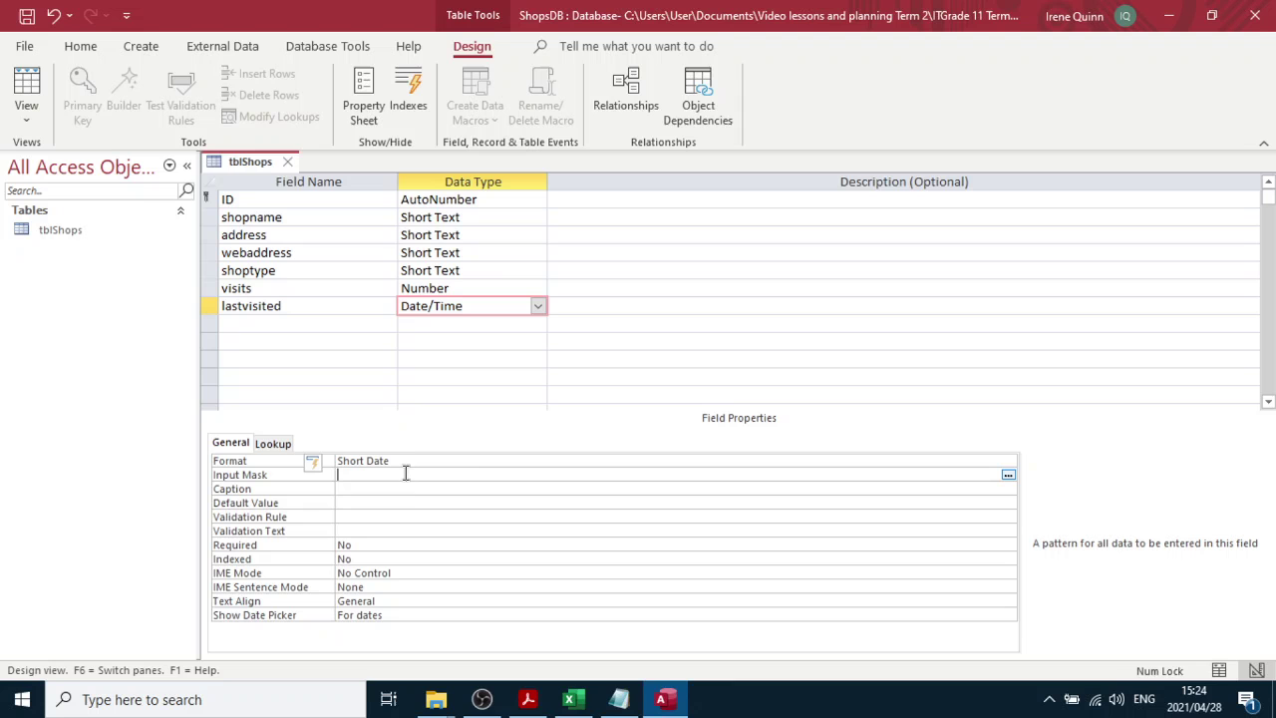
left_click(1009, 476)
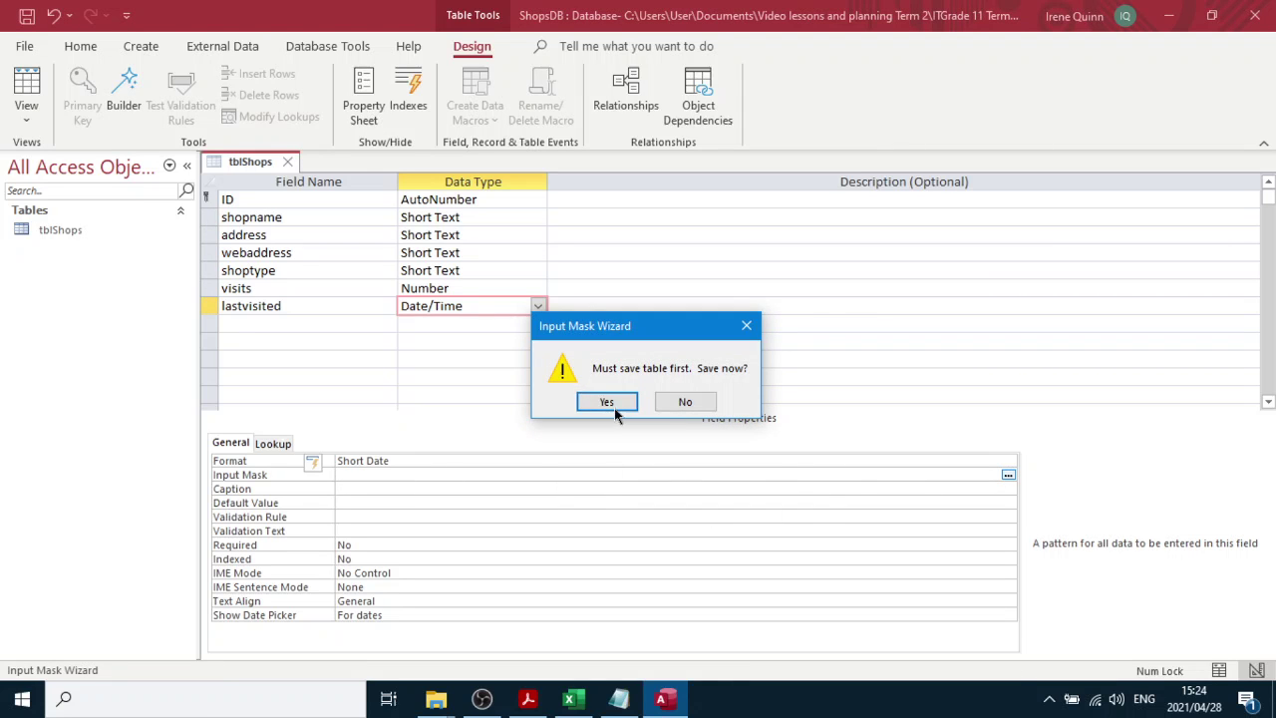
left_click(608, 402)
left_click(507, 279)
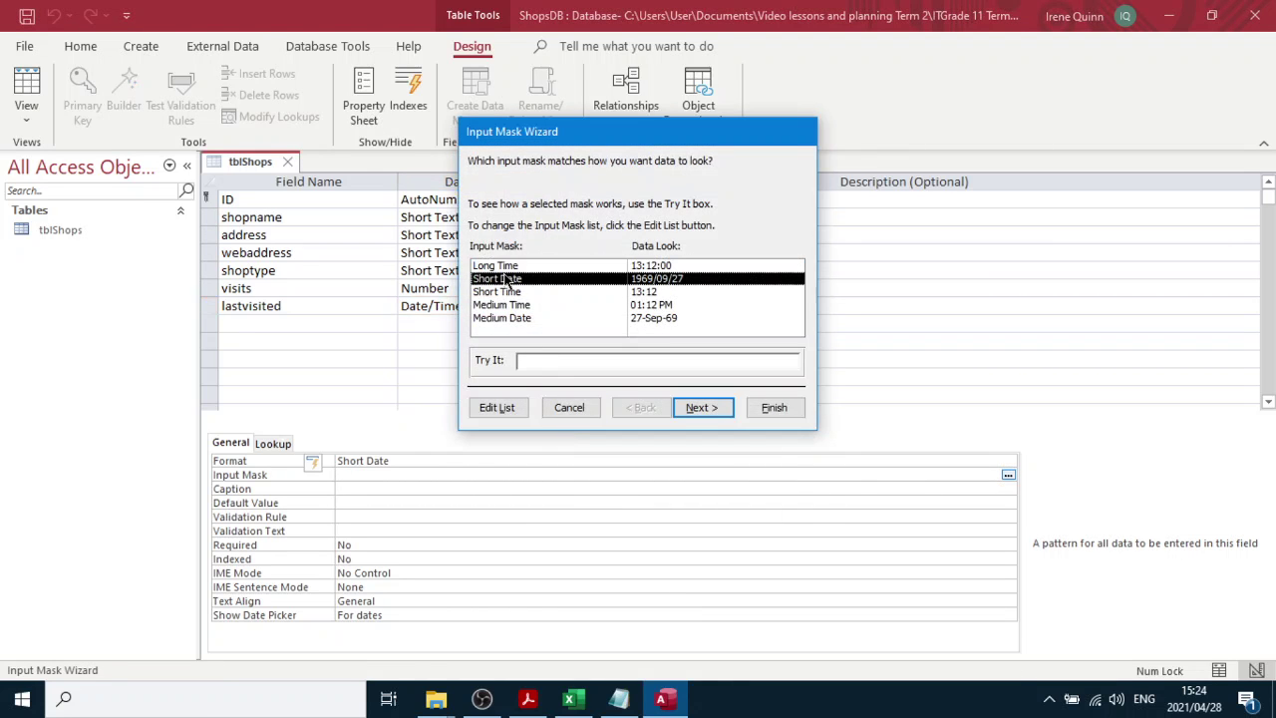
left_click(701, 408)
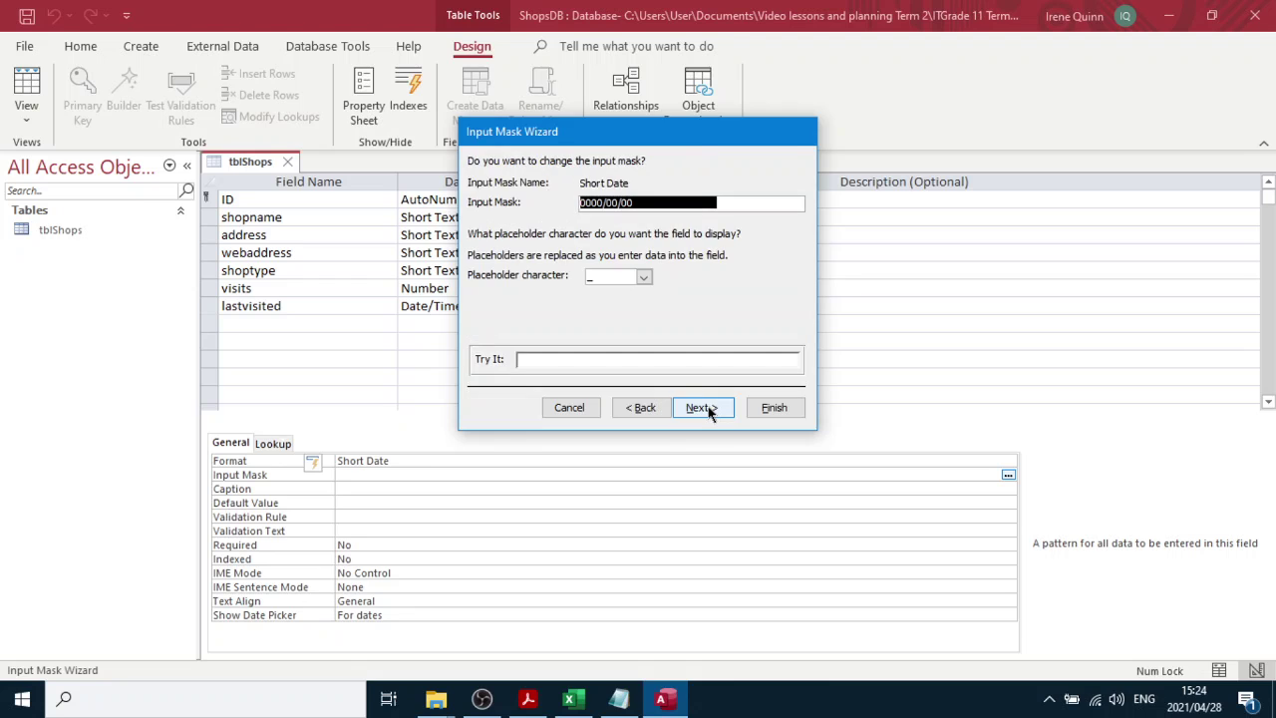
left_click(701, 408)
left_click(766, 408)
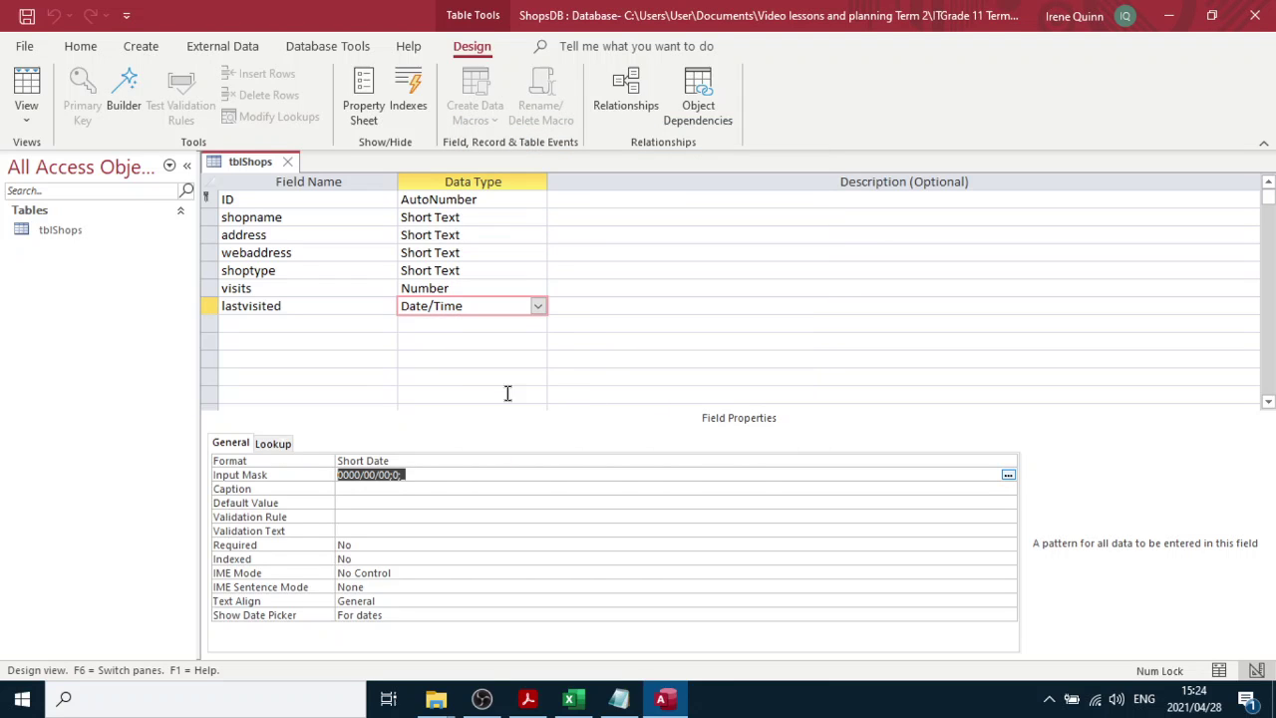
Enter the description "primary key" for the ID field and "name of the shop" for the shopname field
left_click(575, 214)
left_click(575, 198)
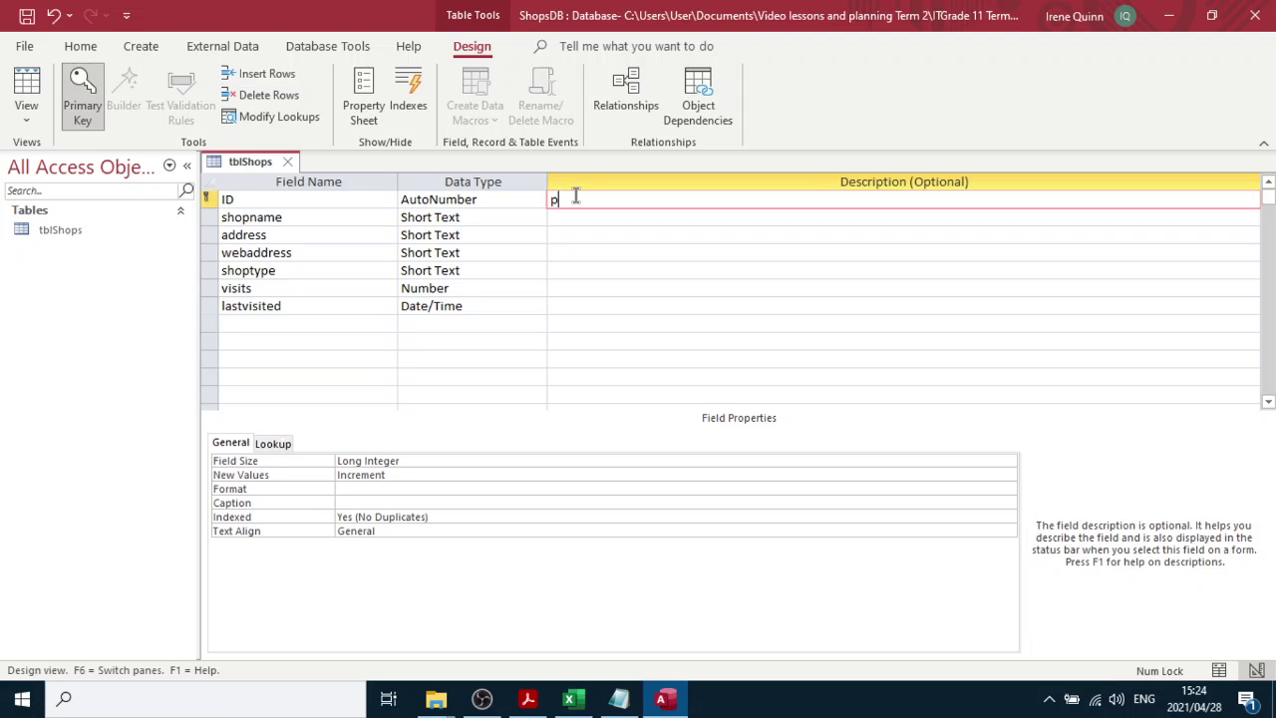
type("primary key")
left_click(613, 219)
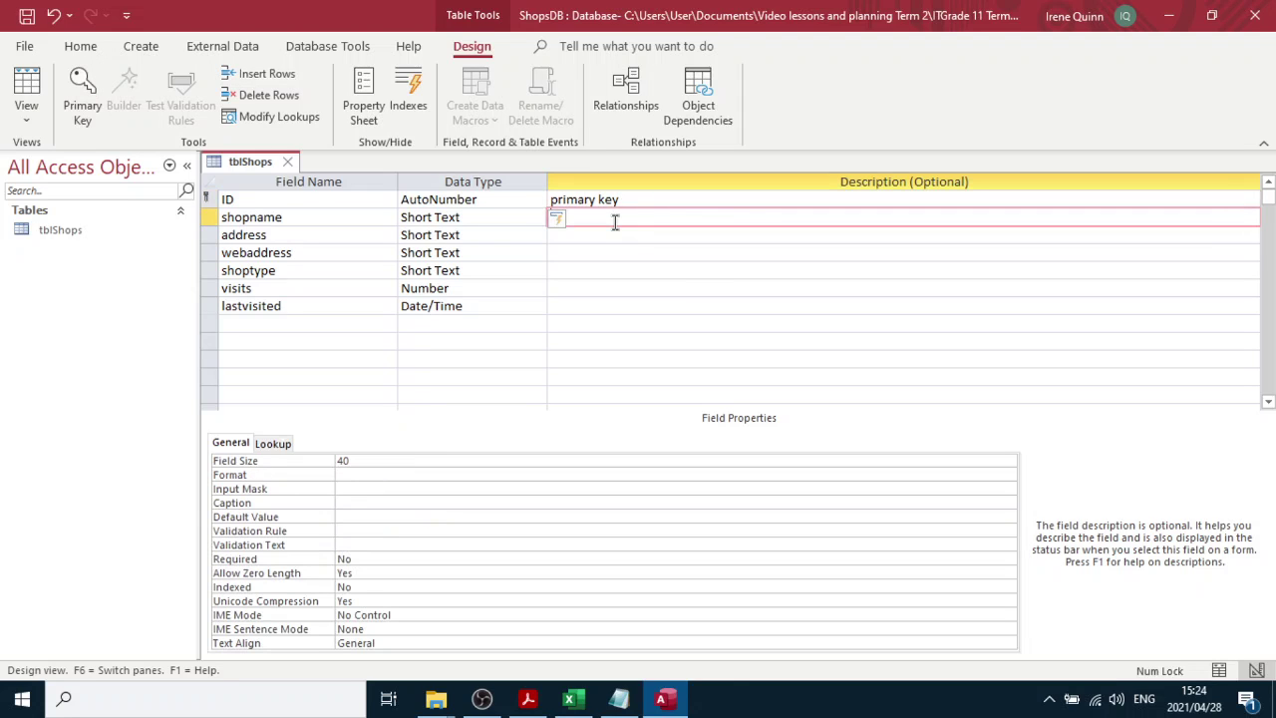
type("name of the shop")
Describe the address field as "physical address of the shop" and the webaddress field as "internet address / URL"
left_click(622, 235)
type("phy")
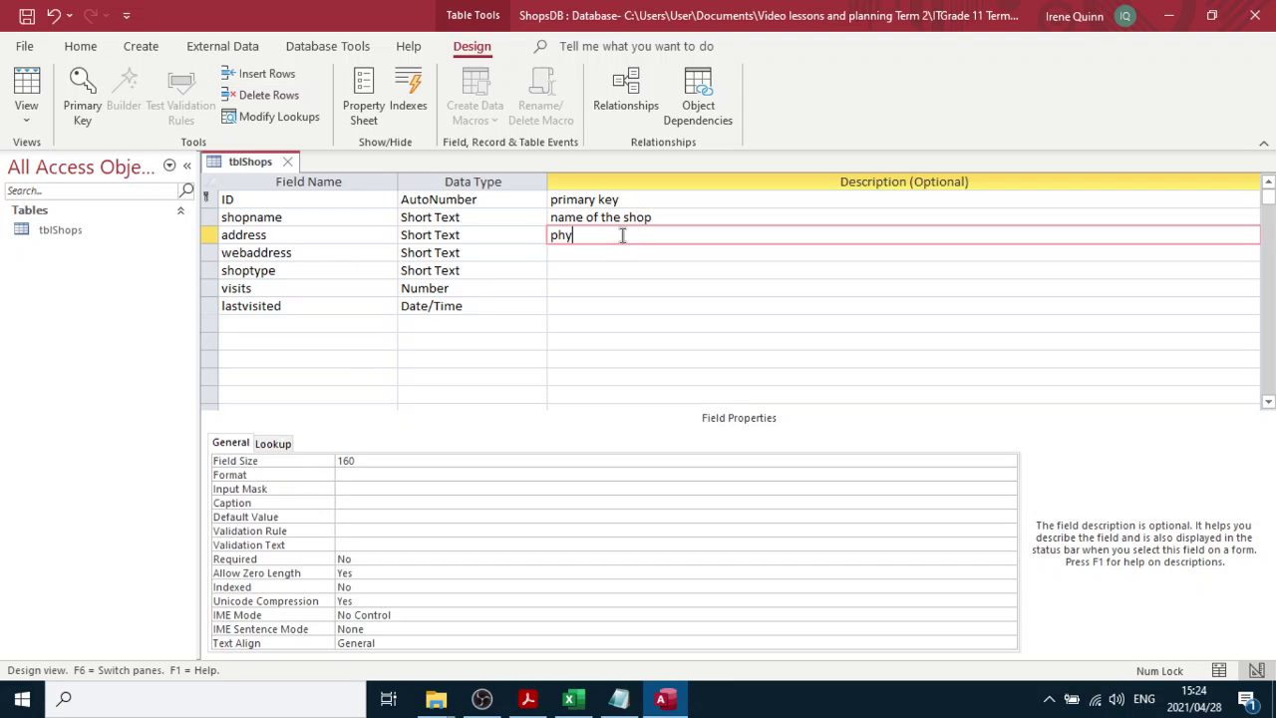
type("sical address of the shop")
left_click(630, 256)
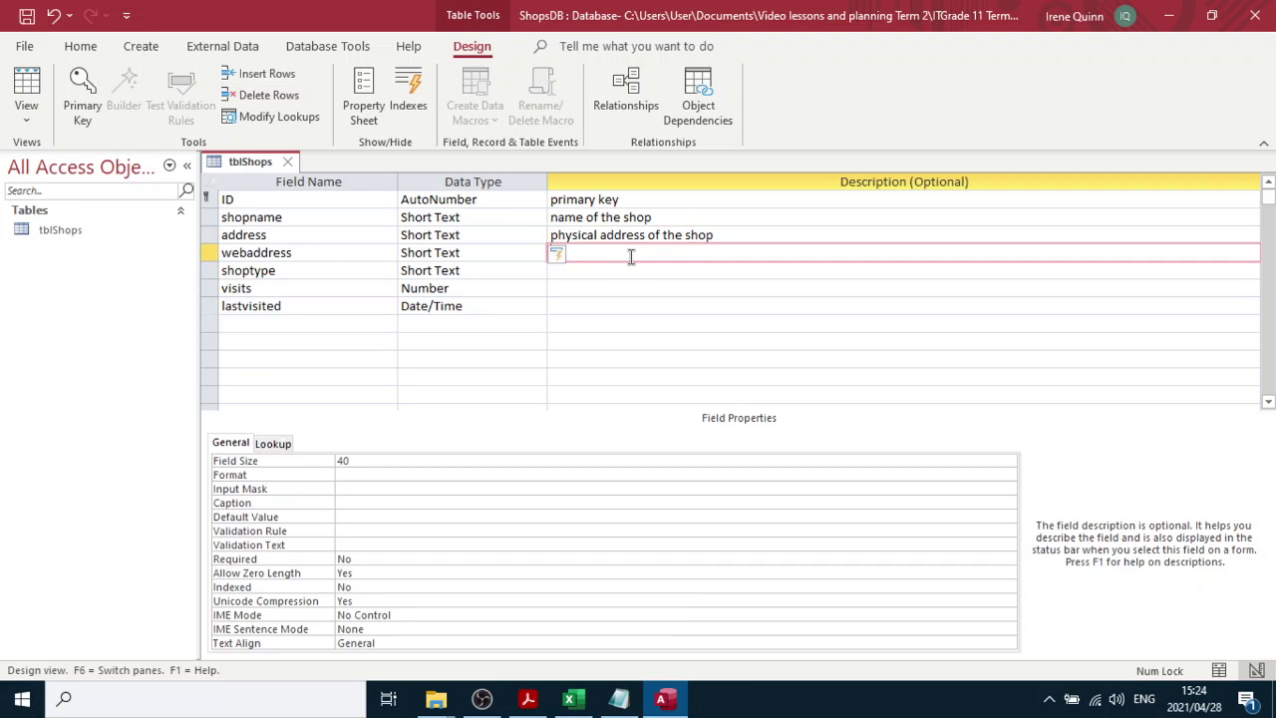
type("internet address / URL")
Describe shoptype as "what does the shop sell", visits as "number of visits to the shop" and lastvisited as "date of the last visit"
left_click(595, 276)
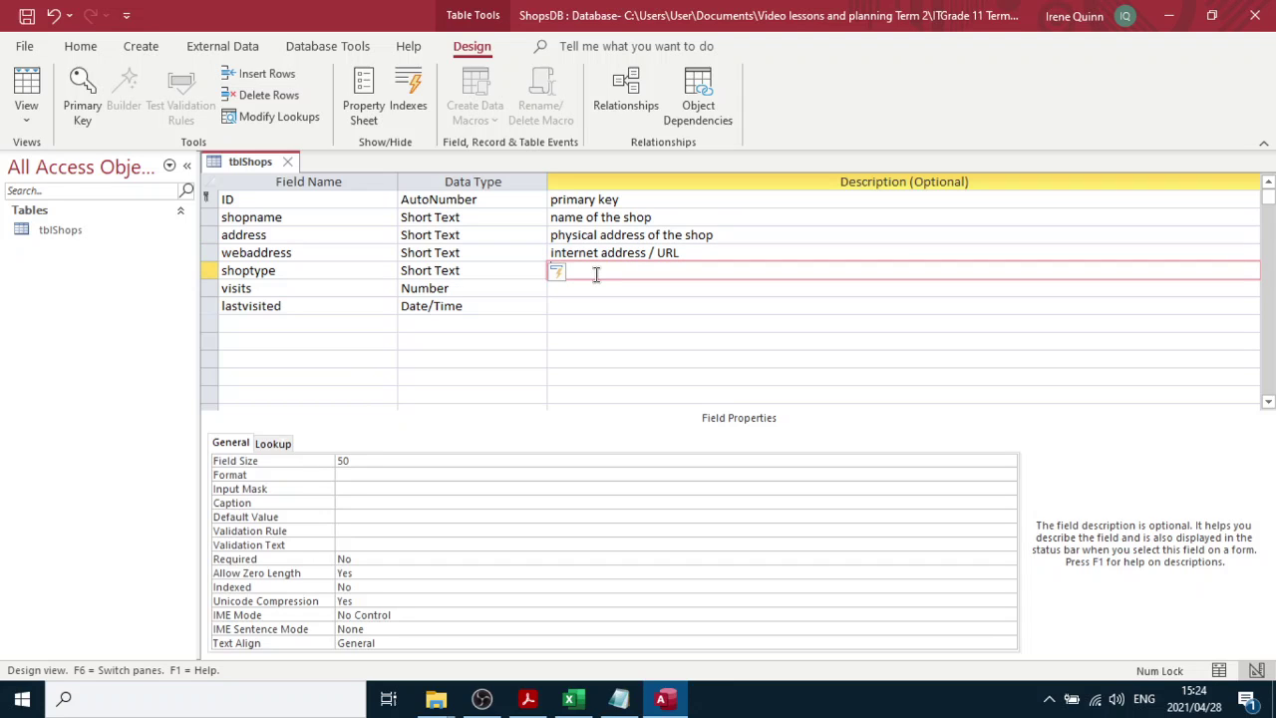
type("what does the shop sell")
left_click(590, 288)
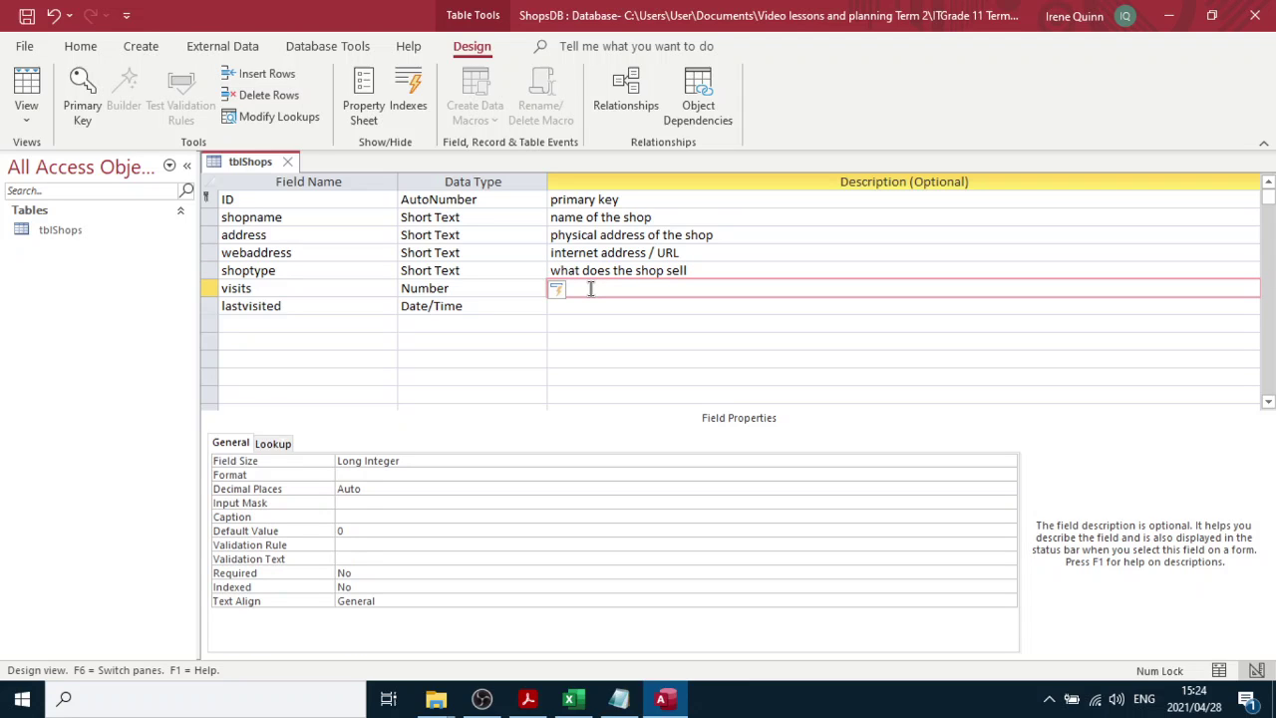
type("number of visits to the shop")
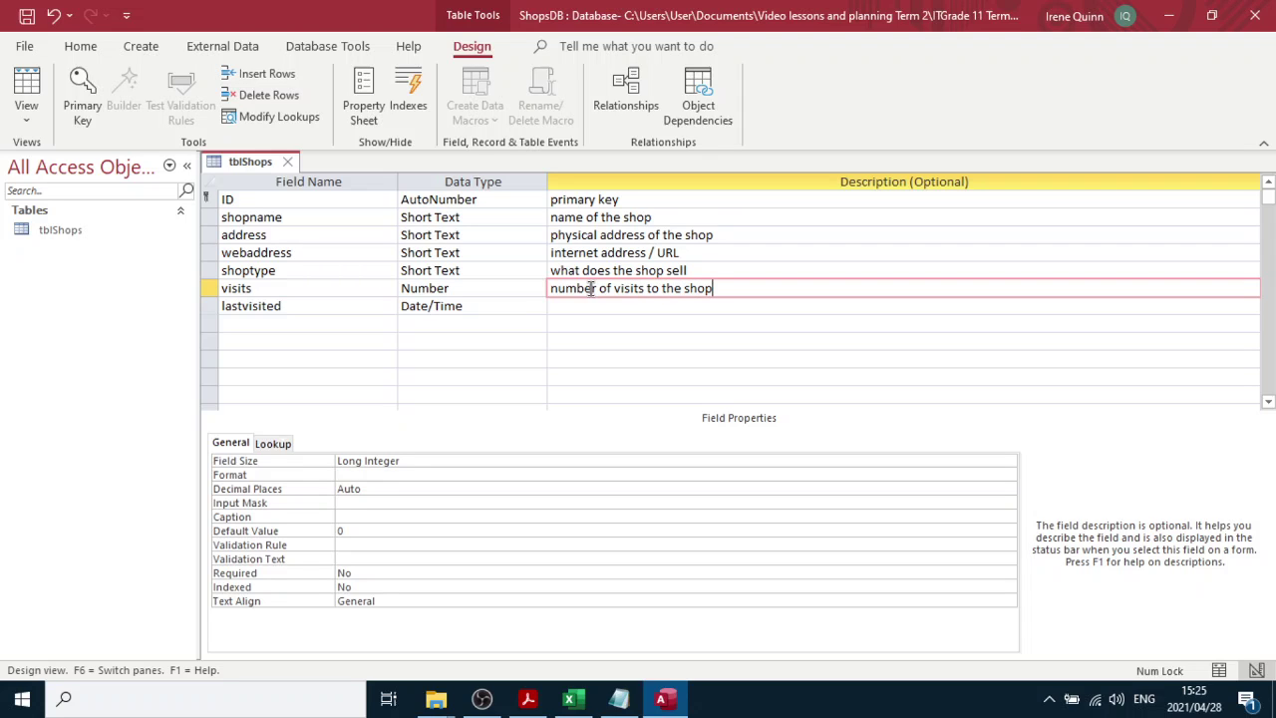
left_click(604, 307)
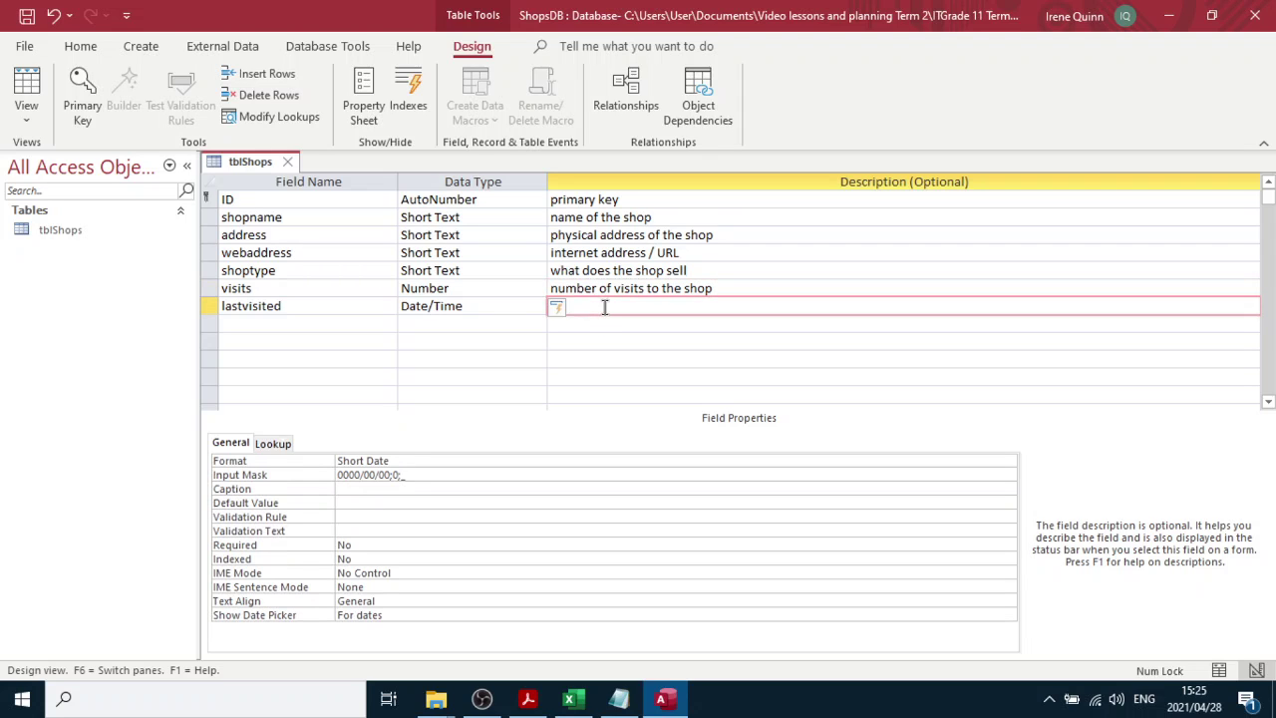
type("date of the last visit")
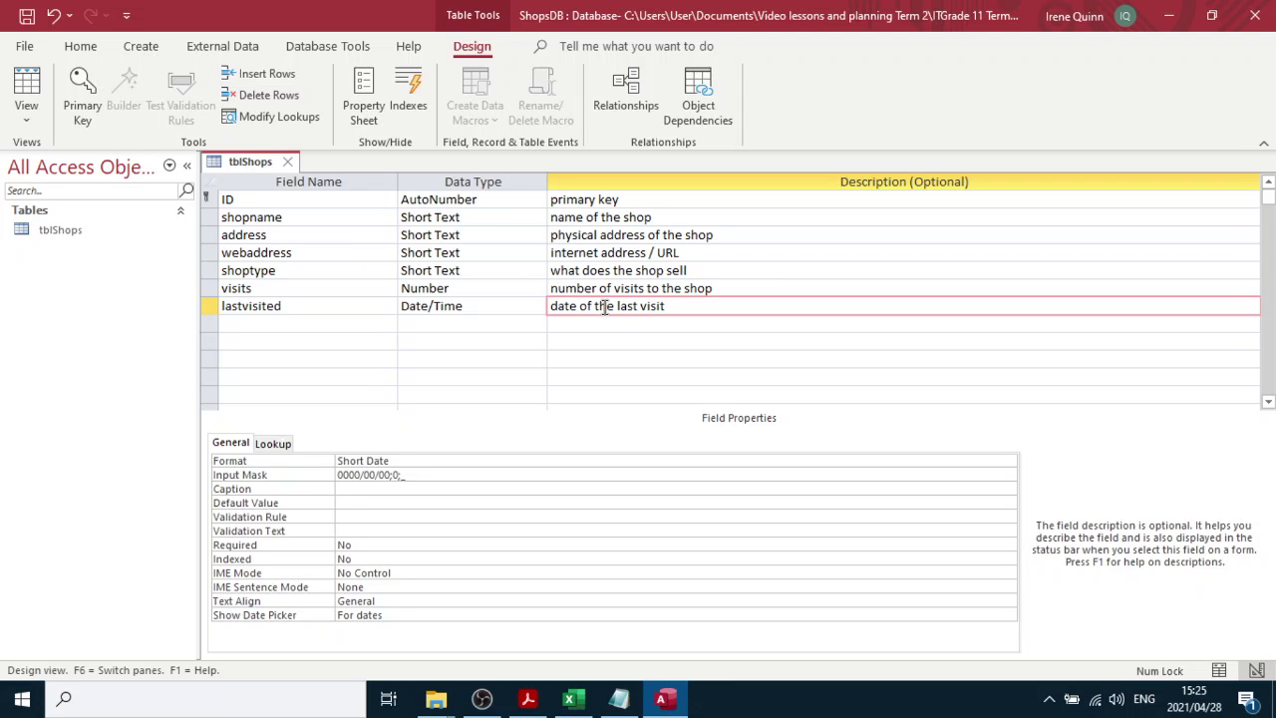
Check the exercise's field list in Acrobat Reader, then return to Access and close it, saving the design changes to tblShops
left_click(538, 697)
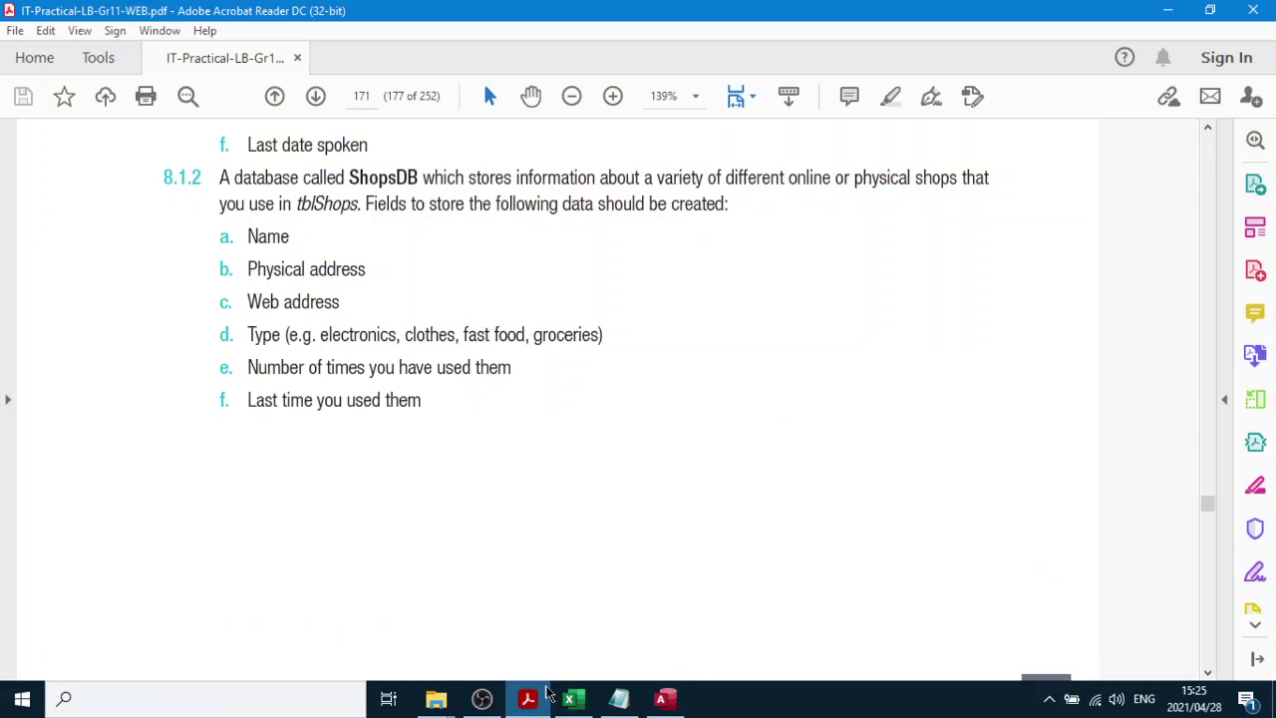
scroll(476, 478, "down", 3)
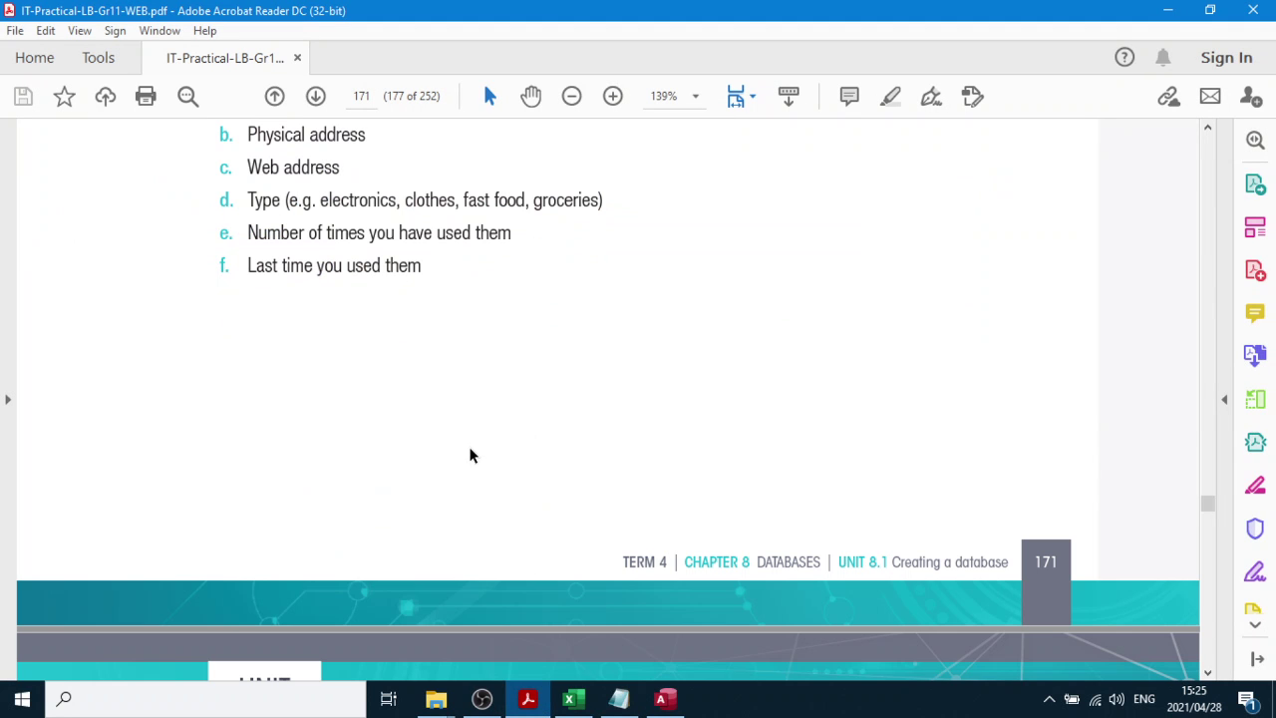
left_click(659, 698)
left_click(735, 287)
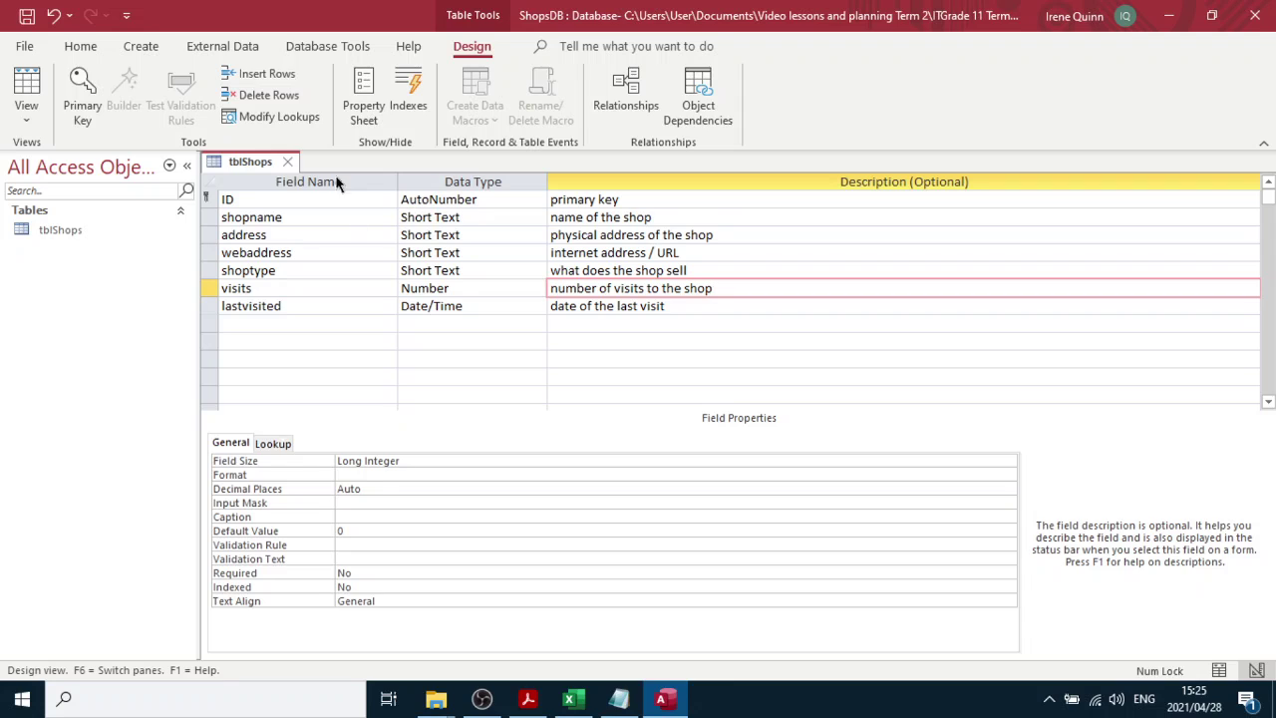
left_click(1256, 16)
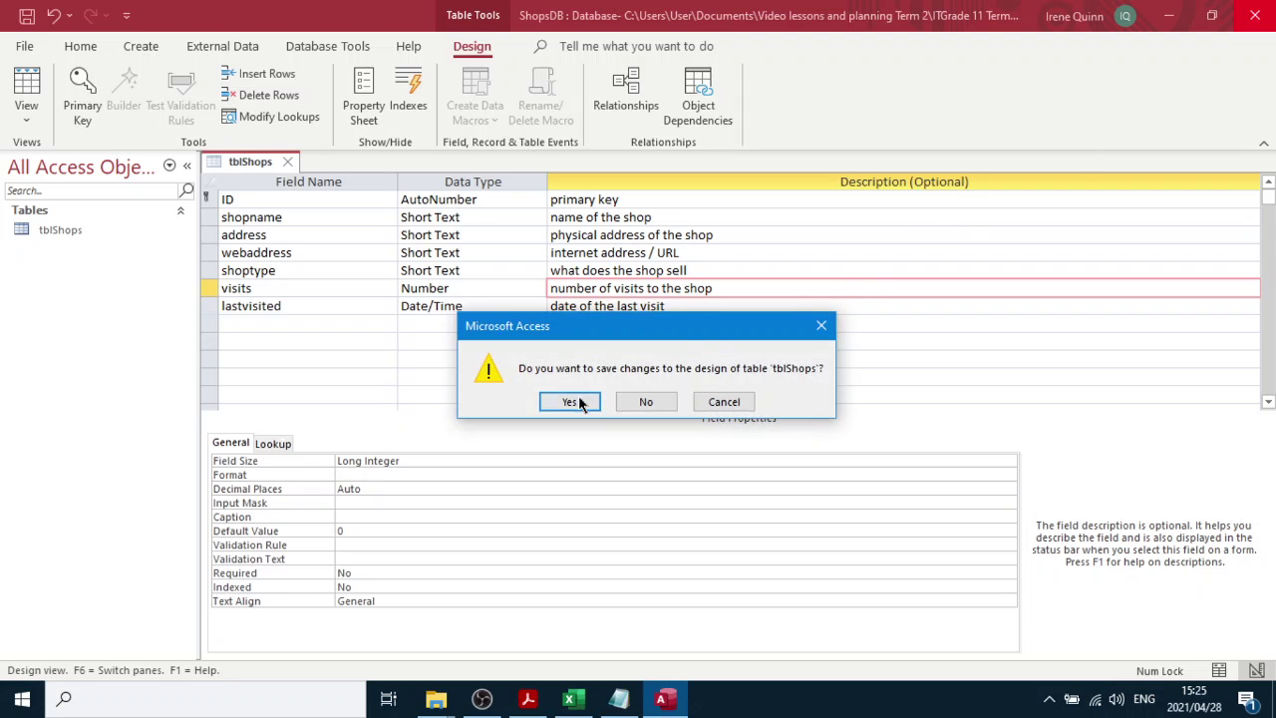
left_click(570, 402)
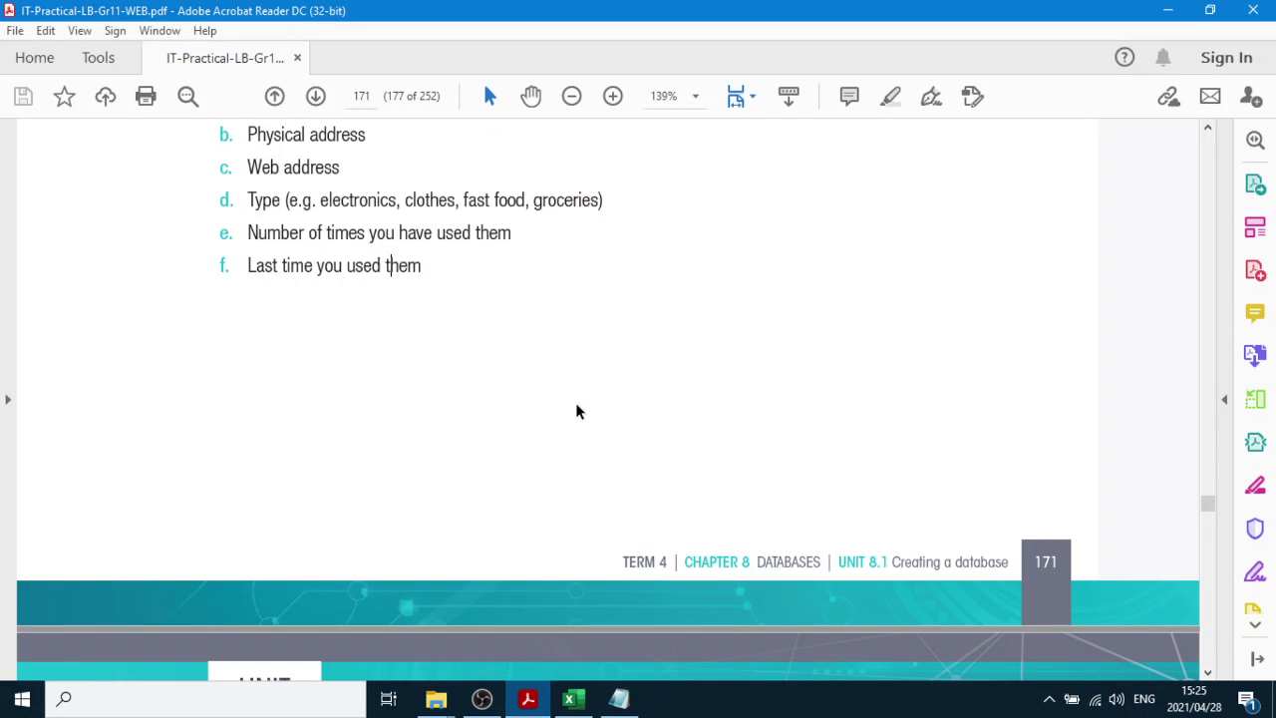